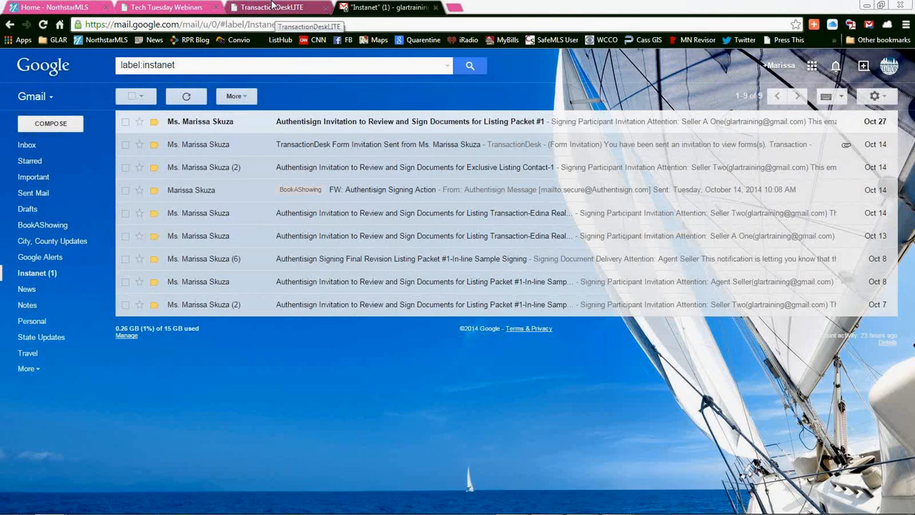
Step: Switch to TransactionDesk and open the Tech Tuesday Test Transaction from the transactions list
{"action": "left_click", "coordinate": [273, 8]}
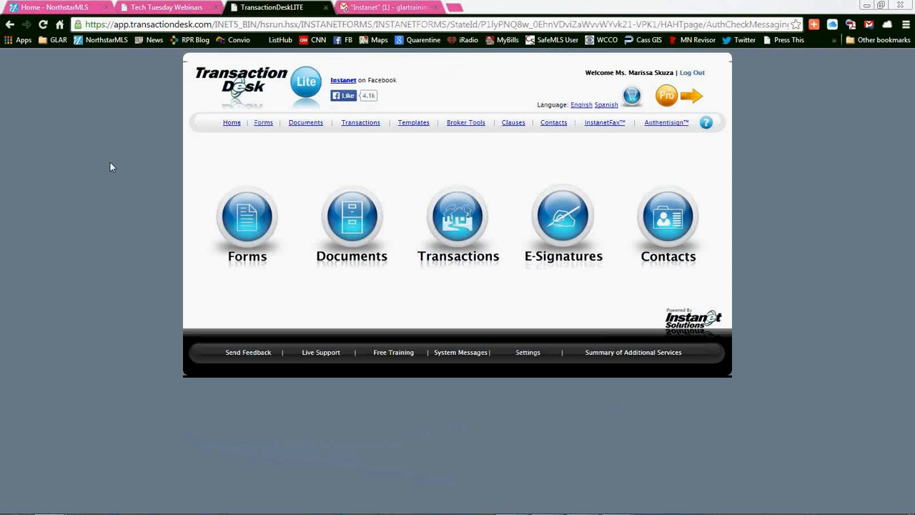
{"action": "left_click", "coordinate": [463, 219]}
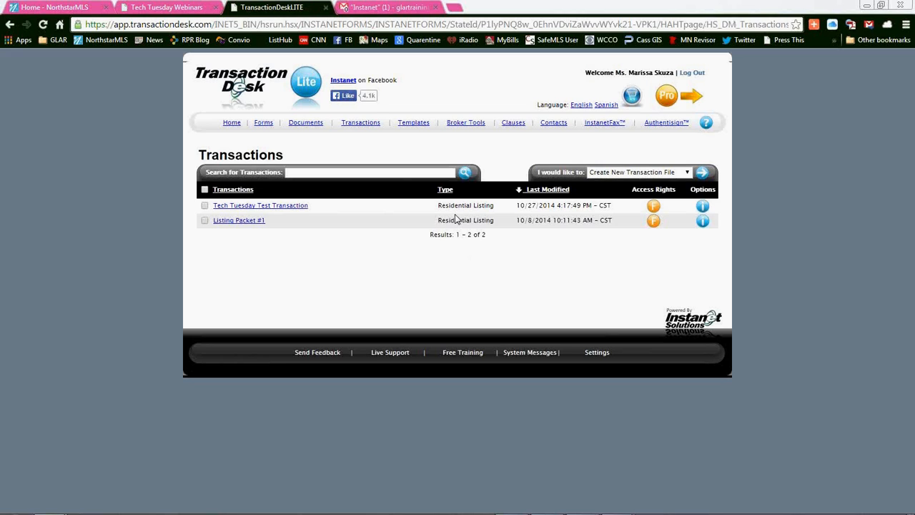
{"action": "left_click", "coordinate": [293, 207]}
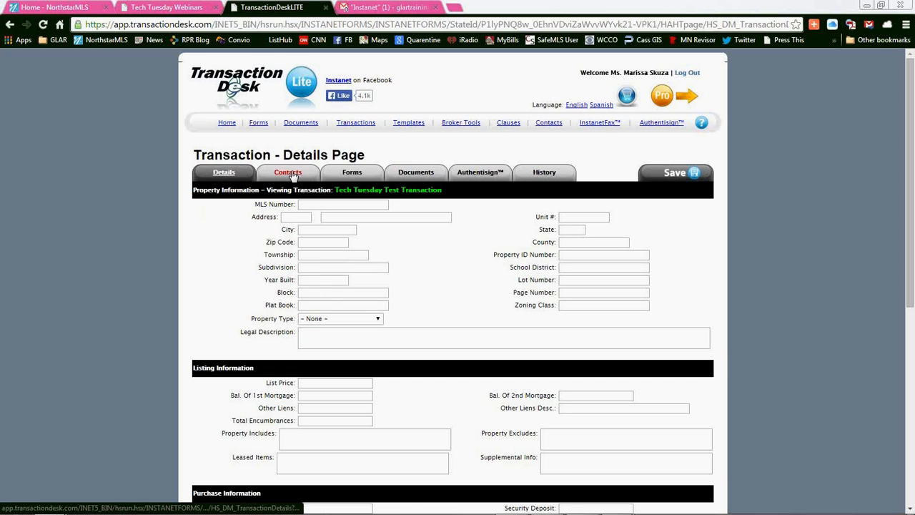
Step: Review the transaction's contacts, its forms and the actions available for those forms
{"action": "left_click", "coordinate": [294, 176]}
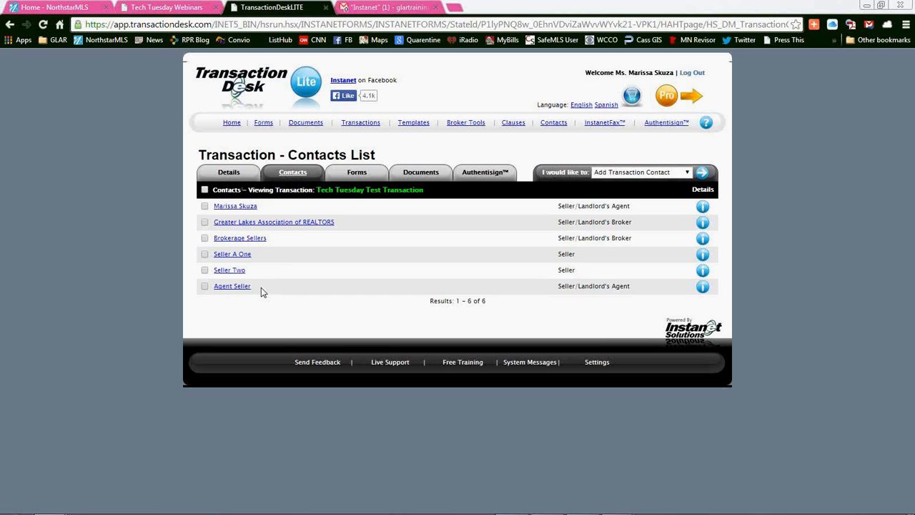
{"action": "left_click", "coordinate": [357, 174]}
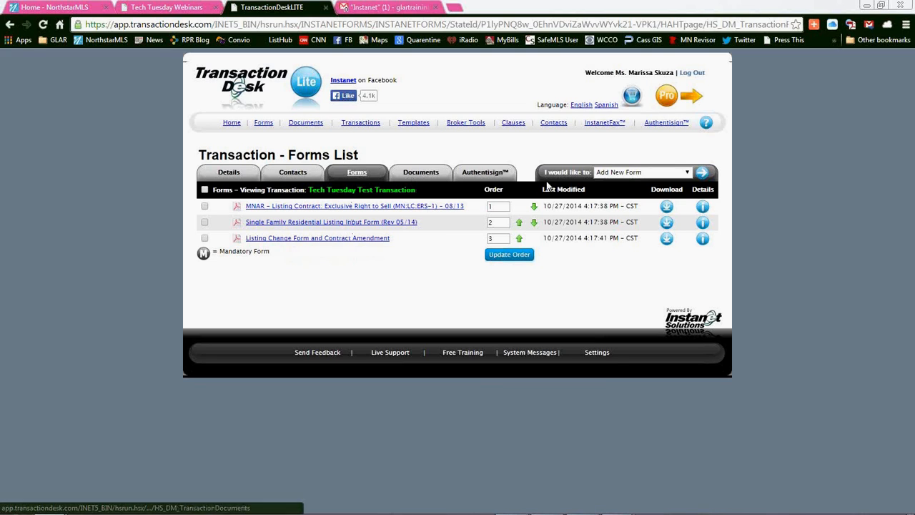
{"action": "left_click", "coordinate": [646, 177]}
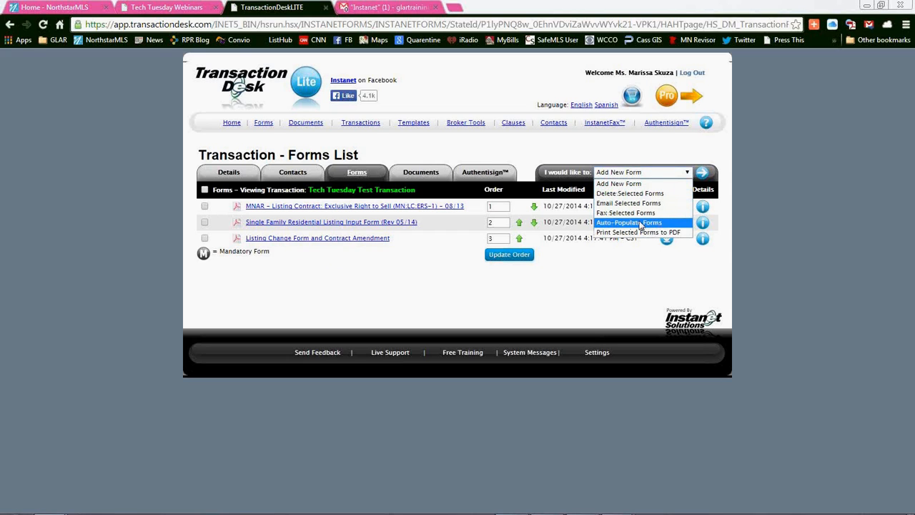
{"action": "left_click", "coordinate": [608, 165]}
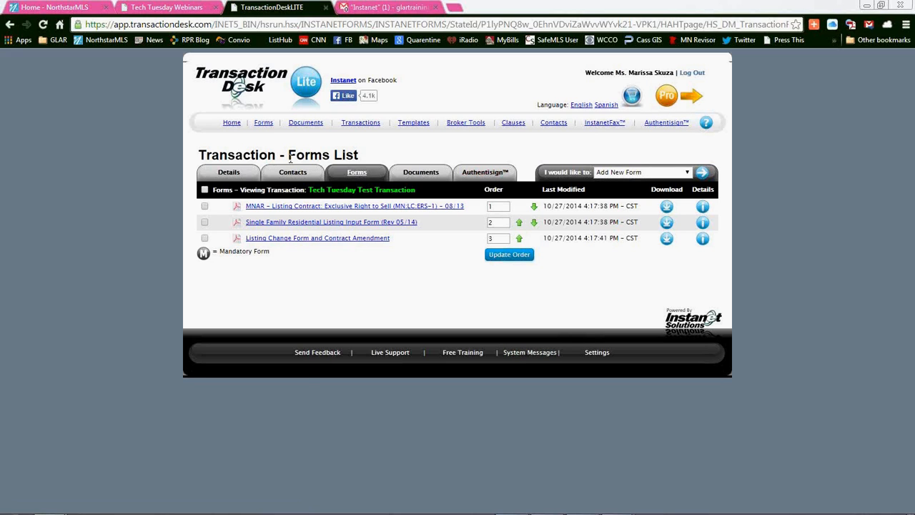
Step: Start an Authentisign signing from the transaction and name it "Tech Tuesday-Listing Input Form"
{"action": "left_click", "coordinate": [490, 178]}
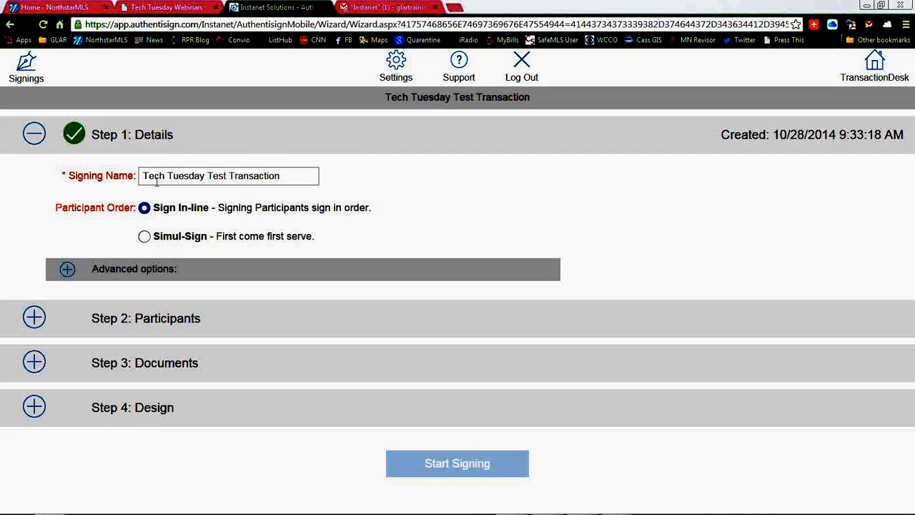
{"action": "left_click_drag", "start_coordinate": [294, 175], "coordinate": [134, 176]}
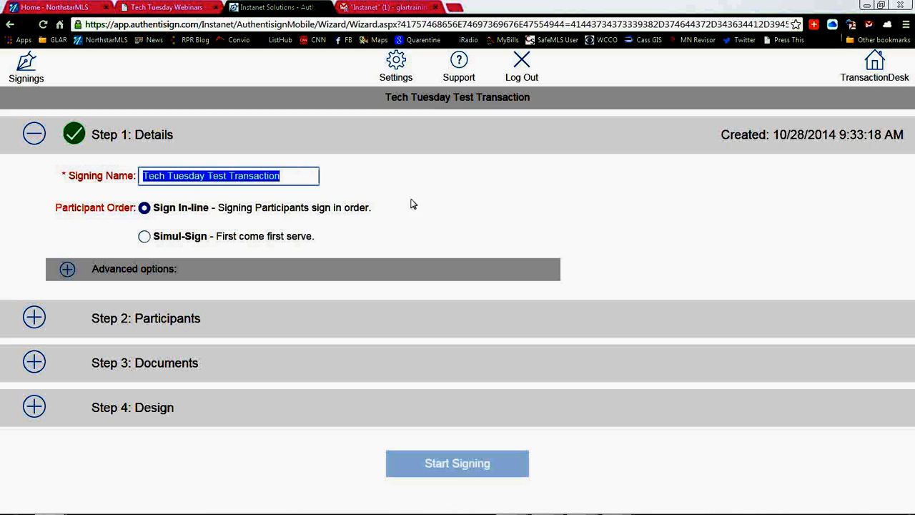
{"action": "type", "text": "Tech"}
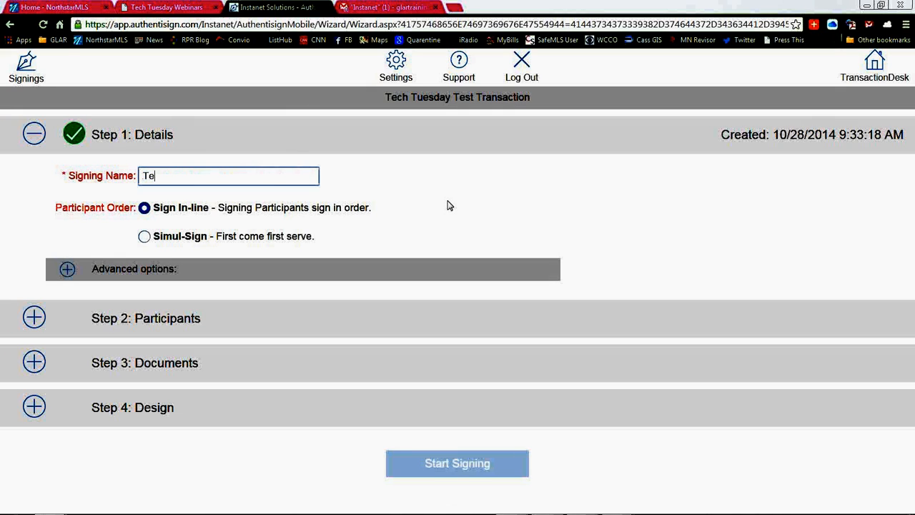
{"action": "key", "text": "BackSpace"}
{"action": "key", "text": "BackSpace"}
{"action": "key", "text": "BackSpace"}
{"action": "key", "text": "BackSpace"}
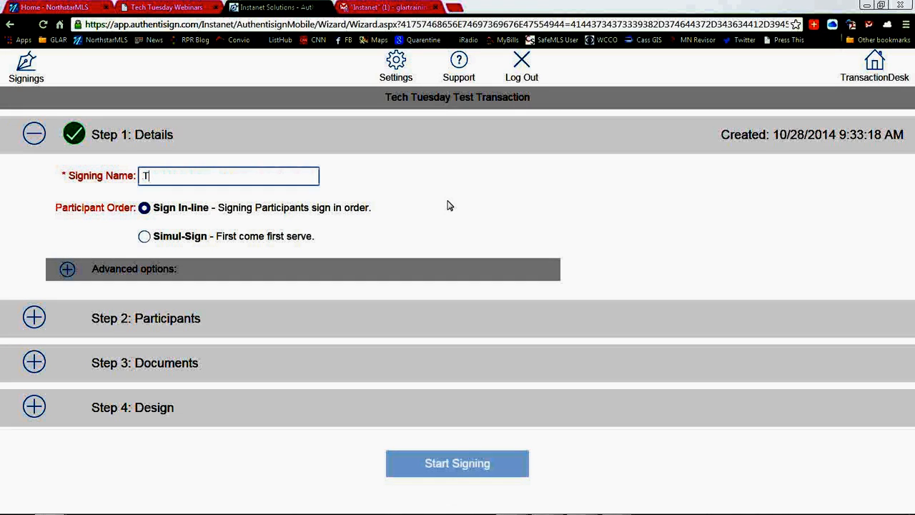
{"action": "type", "text": "Tech"}
{"action": "type", "text": "esday "}
{"action": "type", "text": "L"}
{"action": "key", "text": "BackSpace"}
{"action": "key", "text": "BackSpace"}
{"action": "type", "text": "="}
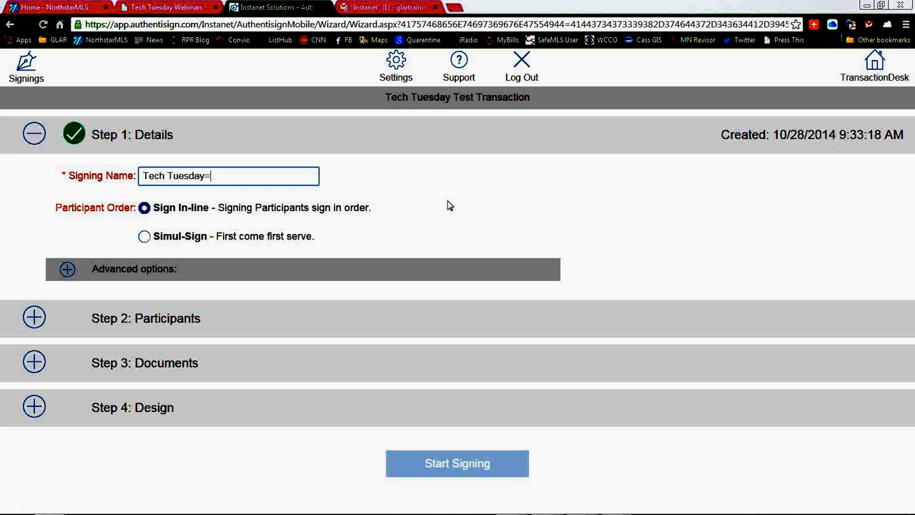
{"action": "key", "text": "BackSpace"}
{"action": "type", "text": "0"}
{"action": "key", "text": "BackSpace"}
{"action": "type", "text": "-Listing Input Form"}
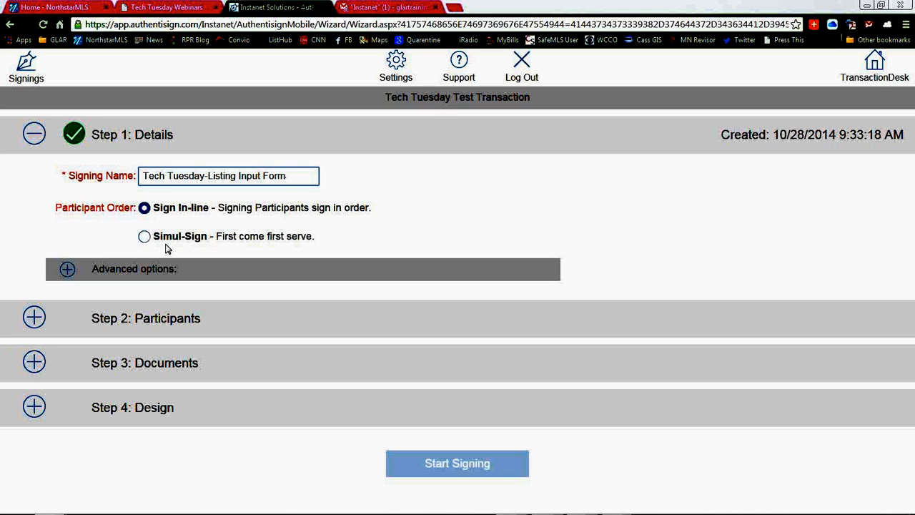
Step: Show the signing's advanced options and examine the expiration date and reminder settings
{"action": "left_click", "coordinate": [67, 271]}
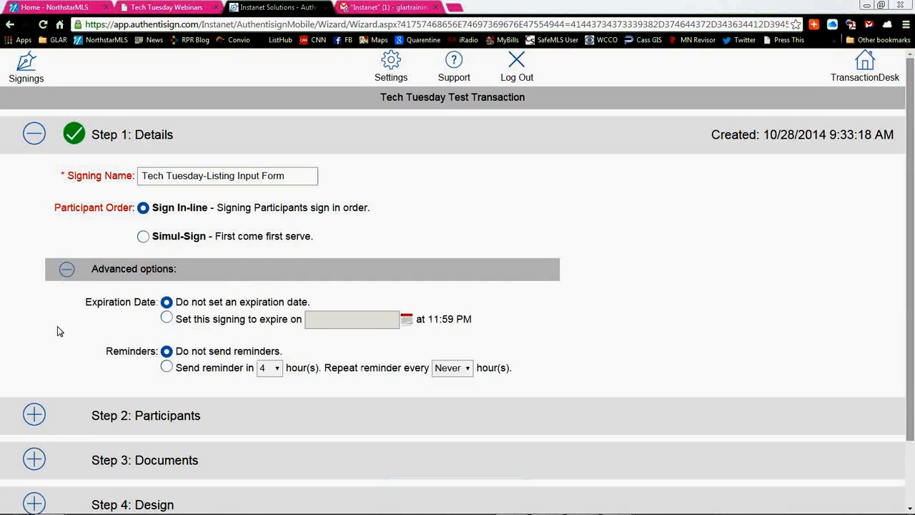
{"action": "scroll", "coordinate": [59, 336], "scroll_direction": "down", "scroll_amount": 1}
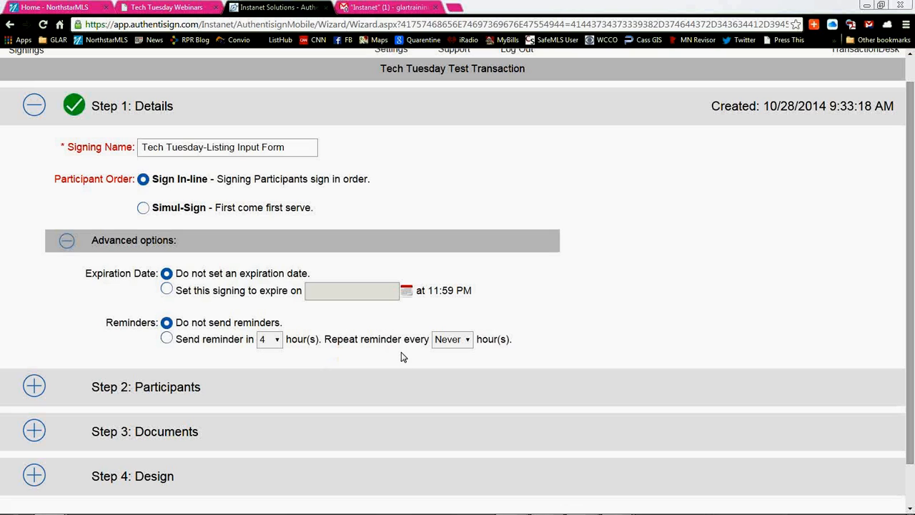
Step: Add the two sellers from the Tech Tuesday Test Transaction contacts to the signing as remote signers
{"action": "left_click", "coordinate": [34, 387]}
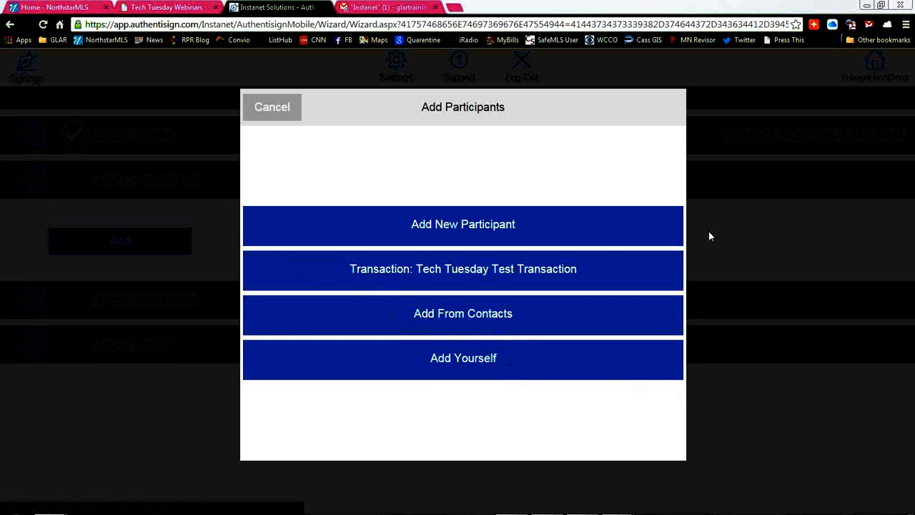
{"action": "left_click", "coordinate": [442, 271]}
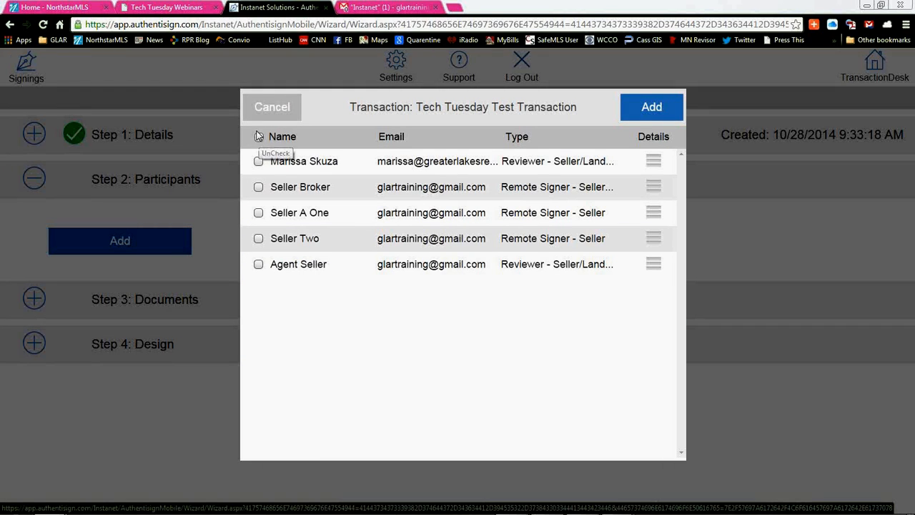
{"action": "left_click", "coordinate": [259, 188]}
{"action": "left_click", "coordinate": [258, 243]}
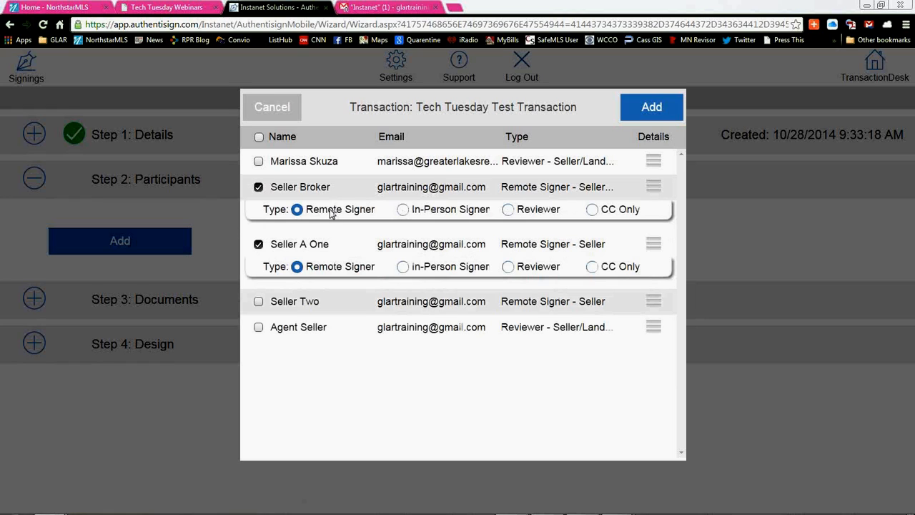
{"action": "left_click", "coordinate": [259, 188]}
{"action": "left_click", "coordinate": [259, 269]}
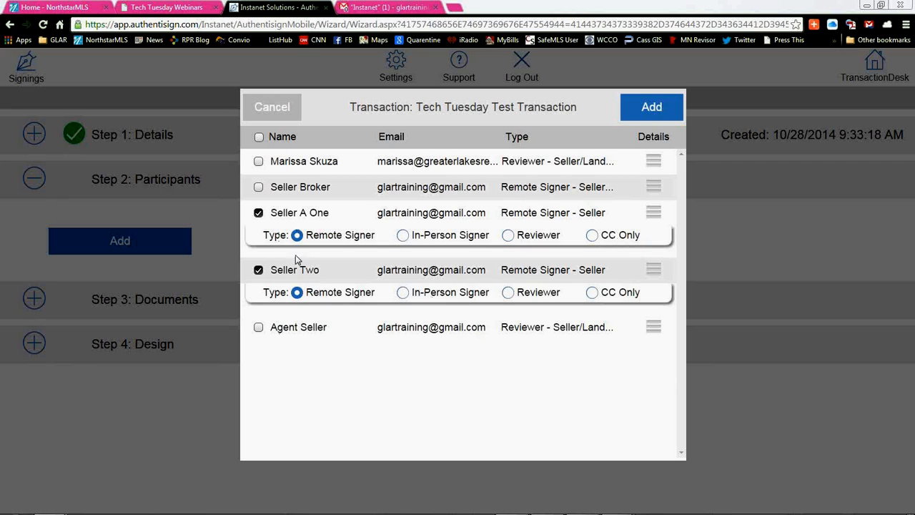
{"action": "left_click", "coordinate": [643, 107]}
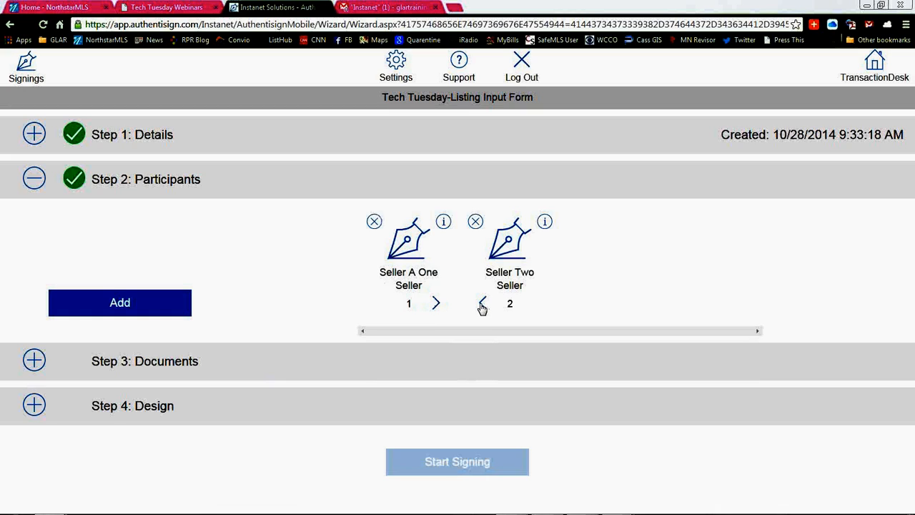
Step: Examine the first seller's participant details, including the Signing PIN field, and leave them without saving
{"action": "left_click", "coordinate": [444, 223]}
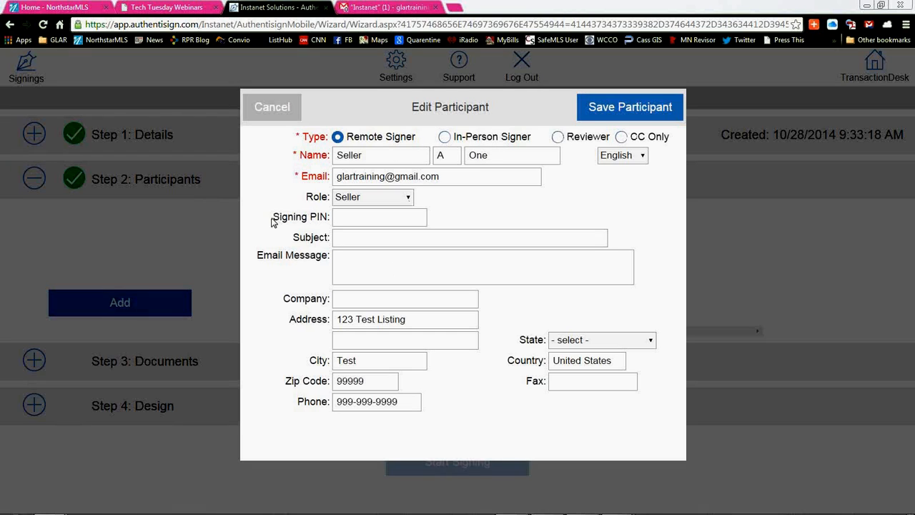
{"action": "left_click_drag", "start_coordinate": [272, 218], "coordinate": [327, 213]}
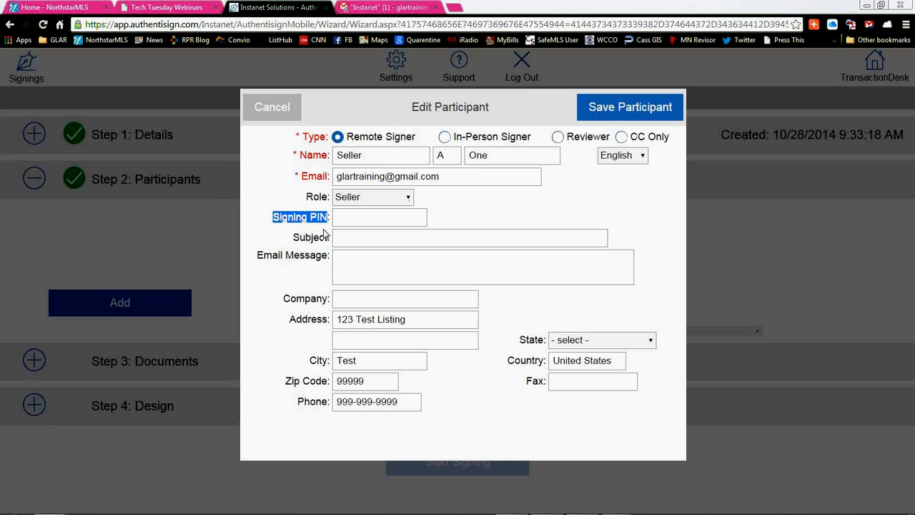
{"action": "left_click", "coordinate": [324, 236]}
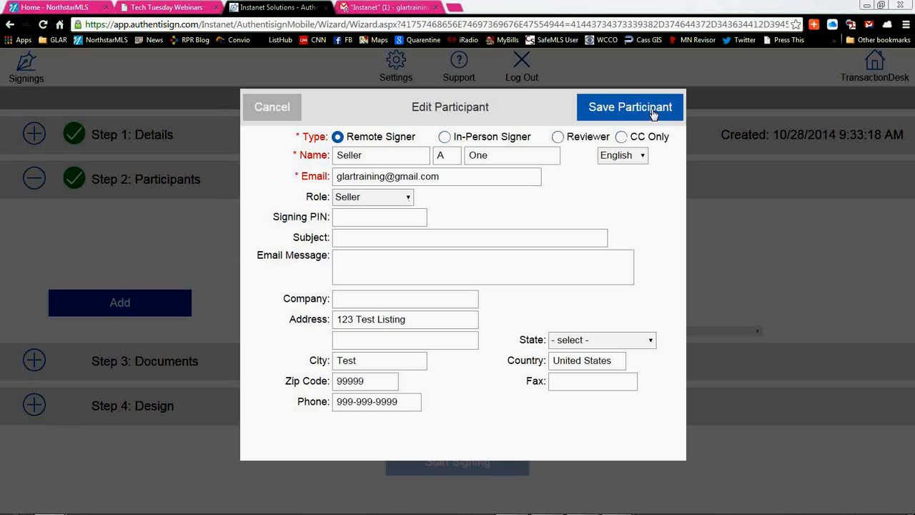
{"action": "left_click", "coordinate": [287, 108]}
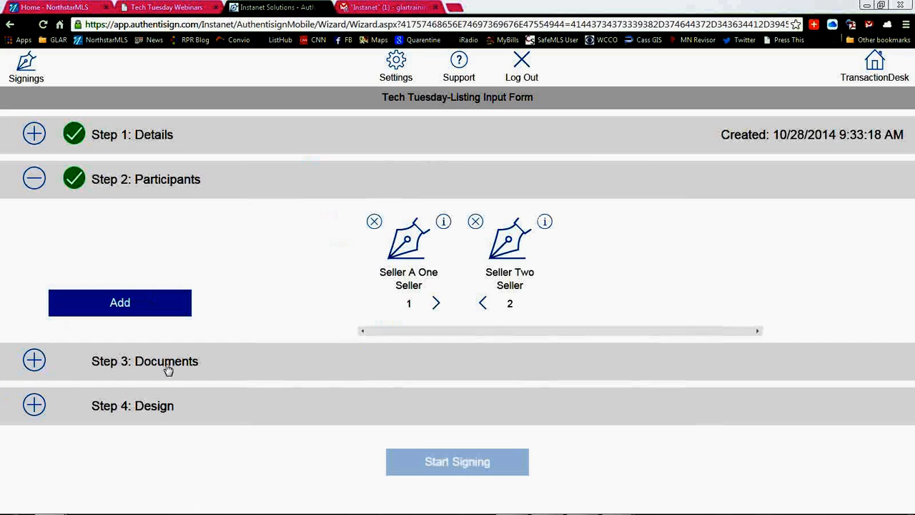
Step: Add the InstanetForms versions of the Listing Contract, Single Family Residential Listing Input Form and Listing Change Form from the transaction to the signing
{"action": "left_click", "coordinate": [34, 361]}
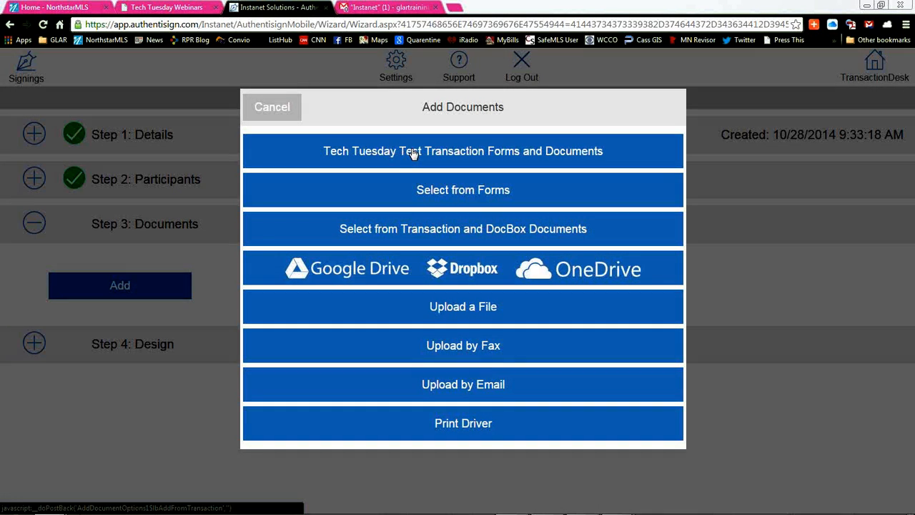
{"action": "left_click", "coordinate": [413, 154]}
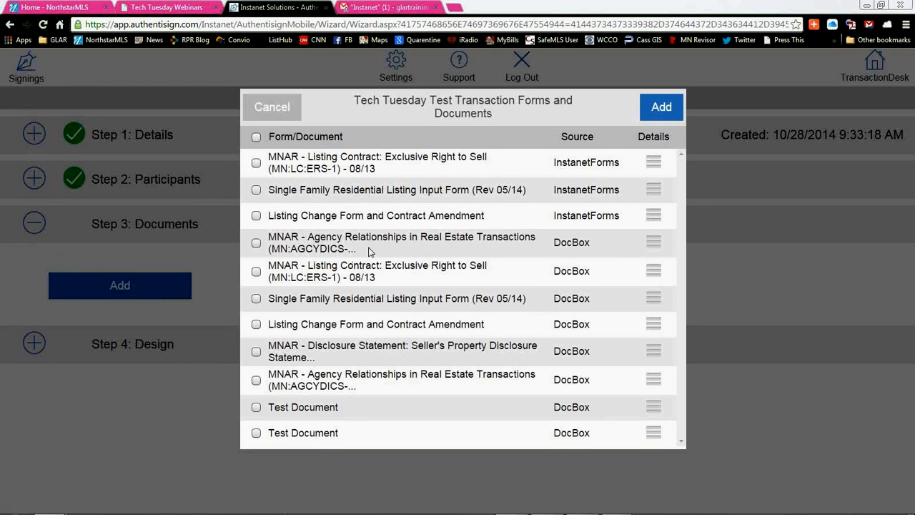
{"action": "mouse_move", "coordinate": [551, 249]}
{"action": "left_mouse_down"}
{"action": "mouse_move", "coordinate": [604, 247]}
{"action": "mouse_move", "coordinate": [562, 243]}
{"action": "left_mouse_up"}
{"action": "left_click", "coordinate": [603, 248]}
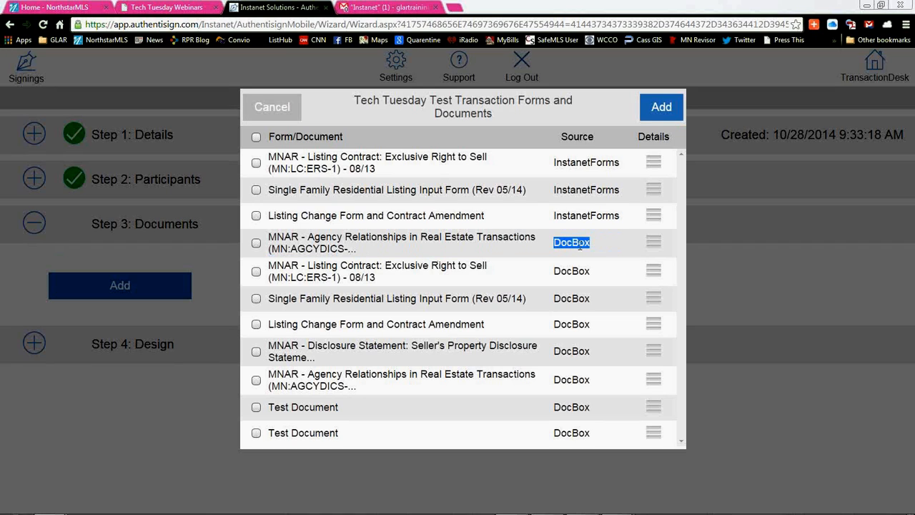
{"action": "left_click", "coordinate": [614, 249]}
{"action": "left_click", "coordinate": [256, 163]}
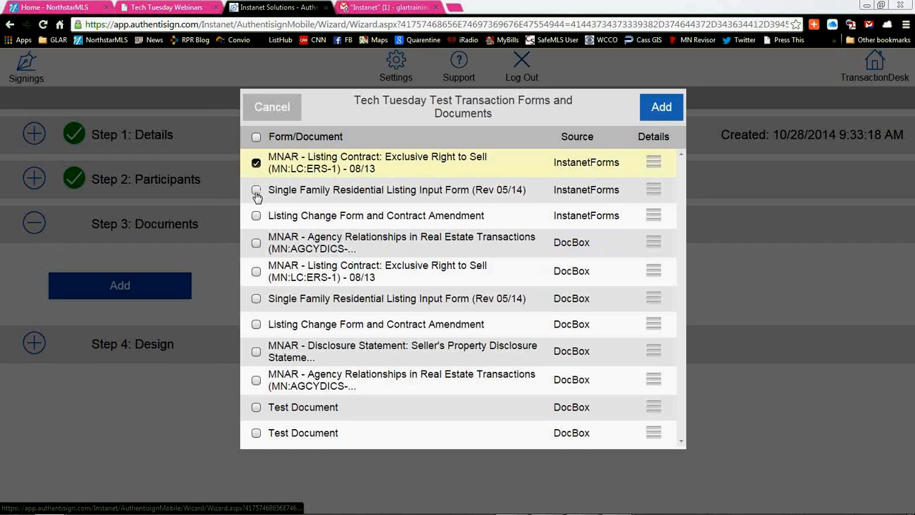
{"action": "left_click", "coordinate": [256, 190]}
{"action": "left_click", "coordinate": [256, 215]}
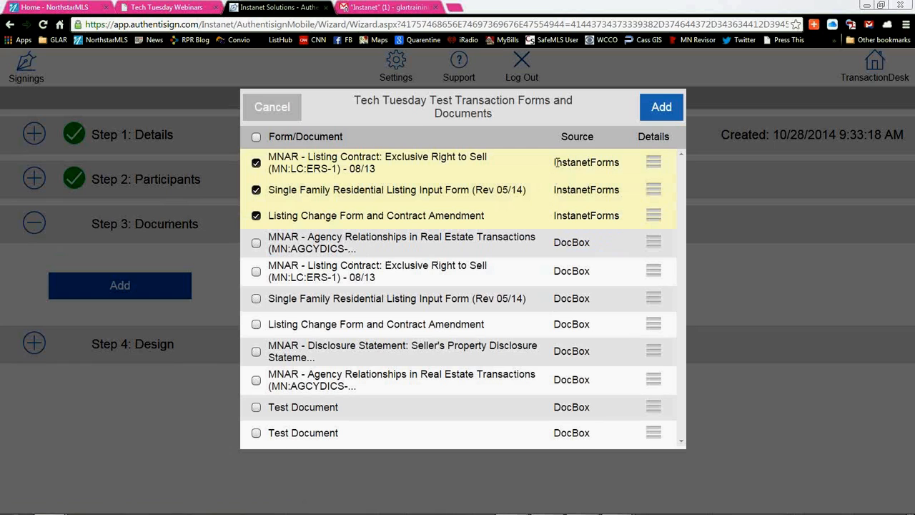
{"action": "left_click", "coordinate": [673, 105]}
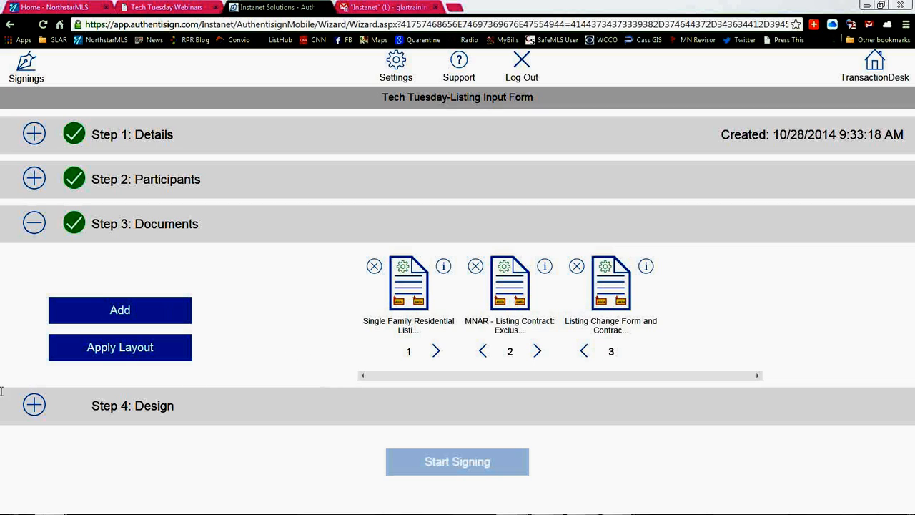
Step: Open the signing's Design step and move the second seller's signature block left to the start of line 104 on page 1
{"action": "left_click", "coordinate": [35, 406]}
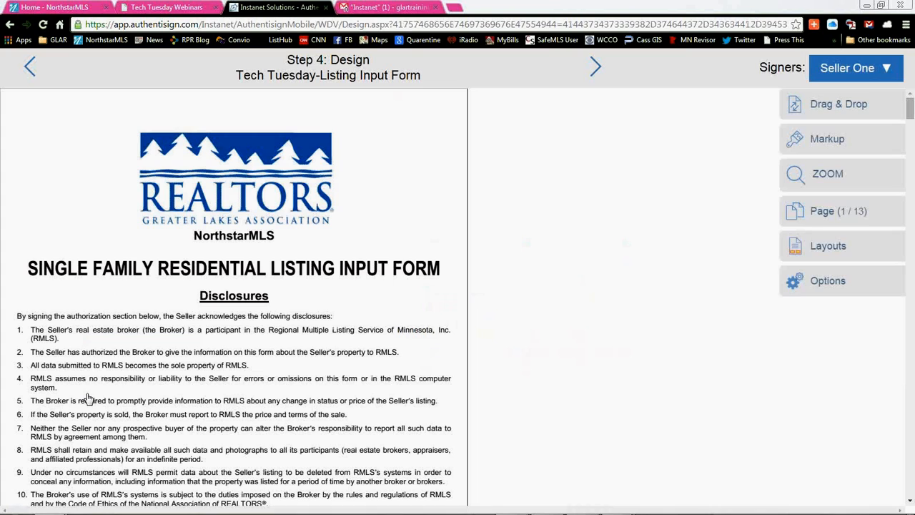
{"action": "scroll", "coordinate": [176, 357], "scroll_direction": "down", "scroll_amount": 3}
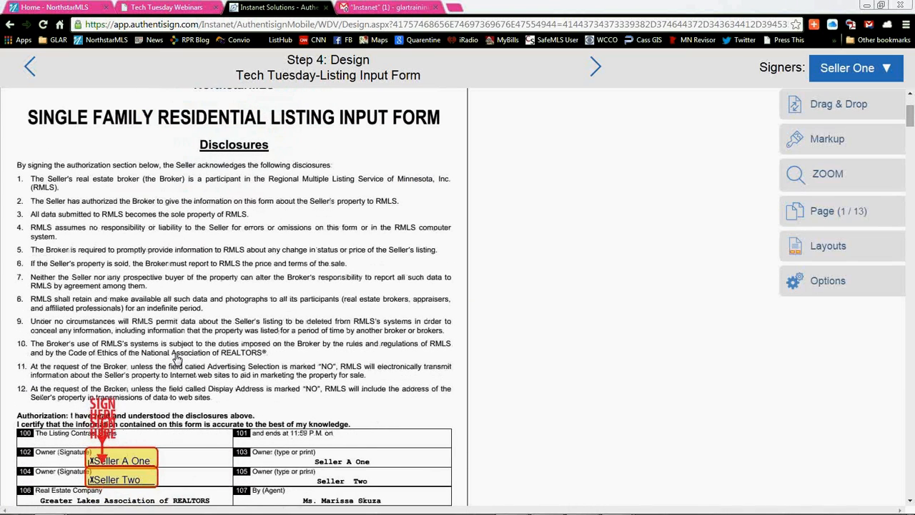
{"action": "scroll", "coordinate": [177, 358], "scroll_direction": "down", "scroll_amount": 2}
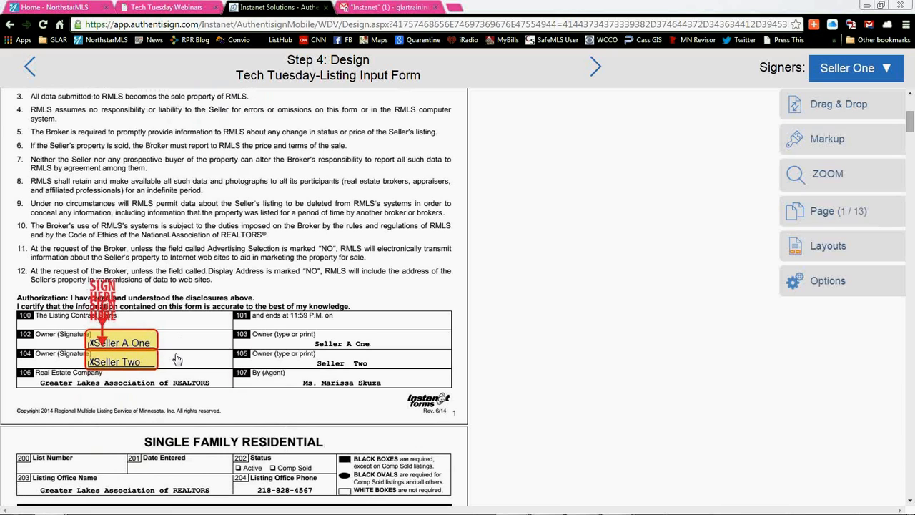
{"action": "scroll", "coordinate": [224, 175], "scroll_direction": "down", "scroll_amount": 3}
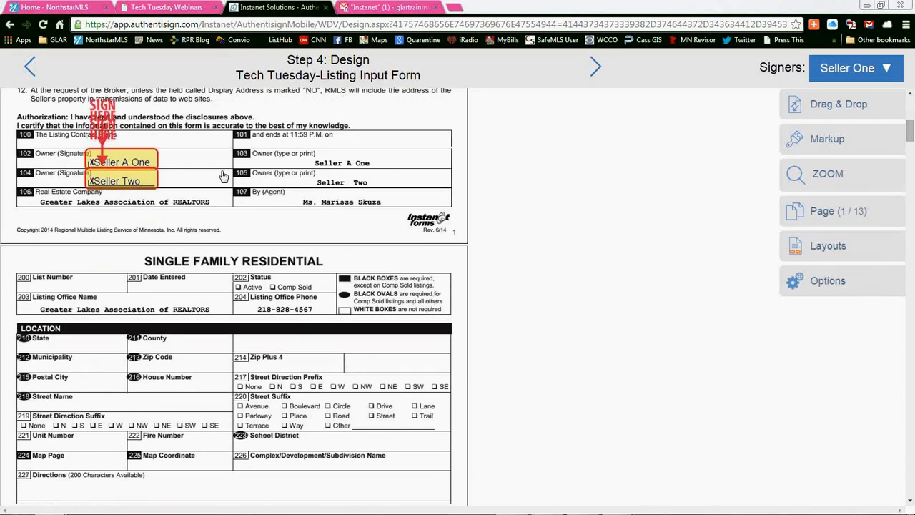
{"action": "scroll", "coordinate": [226, 203], "scroll_direction": "up", "scroll_amount": 2}
{"action": "left_click_drag", "start_coordinate": [122, 259], "coordinate": [54, 256]}
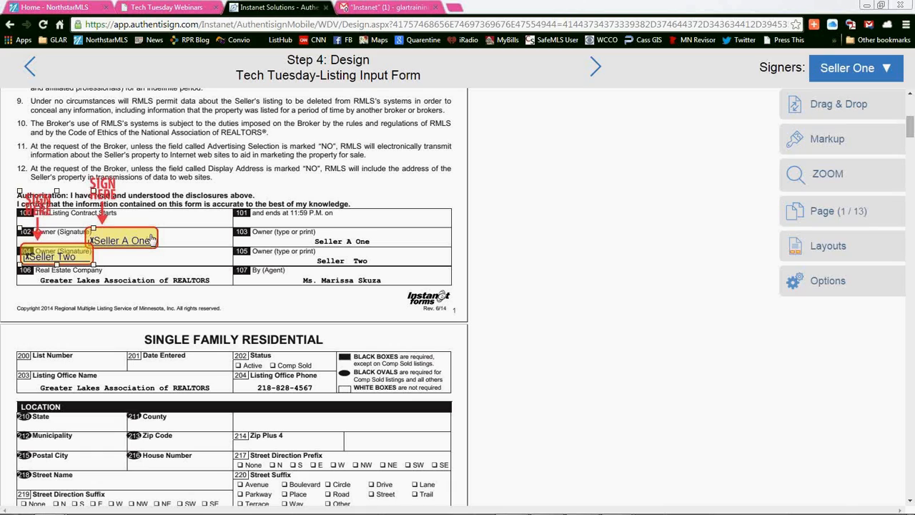
Step: Move the first seller's signature block left to the start of line 102 on page 1 and check its available options
{"action": "left_click_drag", "start_coordinate": [150, 240], "coordinate": [96, 238]}
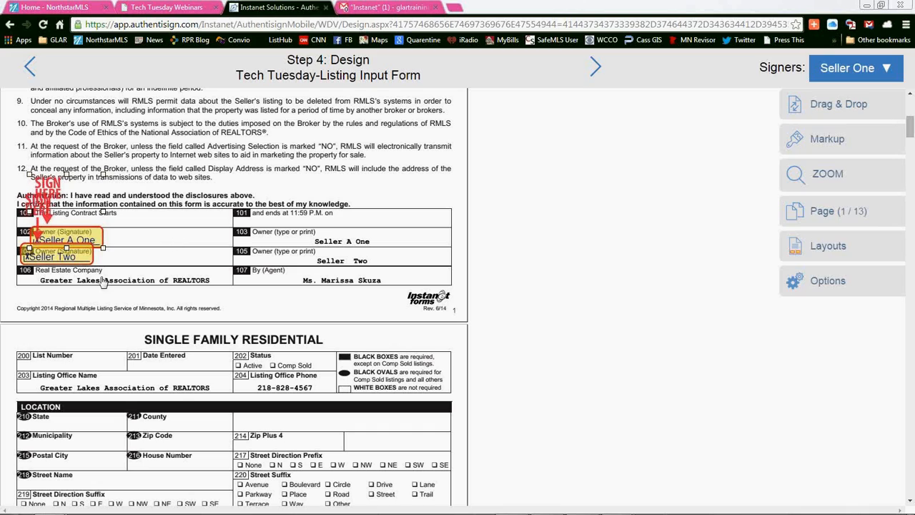
{"action": "right_click", "coordinate": [67, 236]}
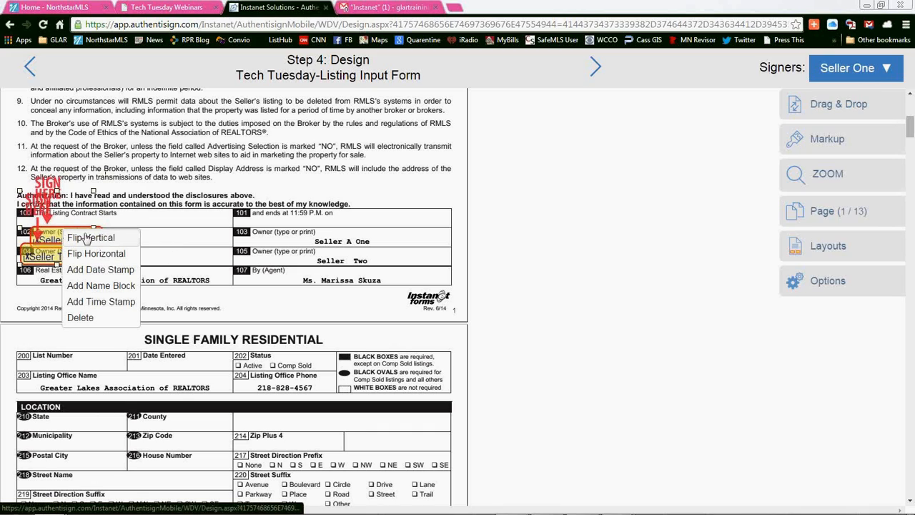
{"action": "left_click", "coordinate": [107, 286]}
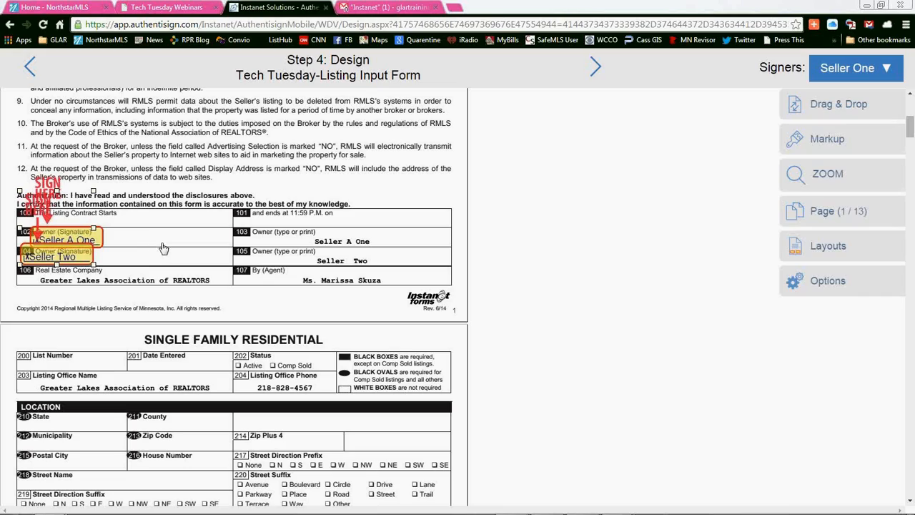
Step: Examine the sellers' initial blocks, signature blocks and date fields in the Listing Contract on pages 8 to 10
{"action": "scroll", "coordinate": [220, 293], "scroll_direction": "down", "scroll_amount": 3}
{"action": "scroll", "coordinate": [220, 294], "scroll_direction": "down", "scroll_amount": 20}
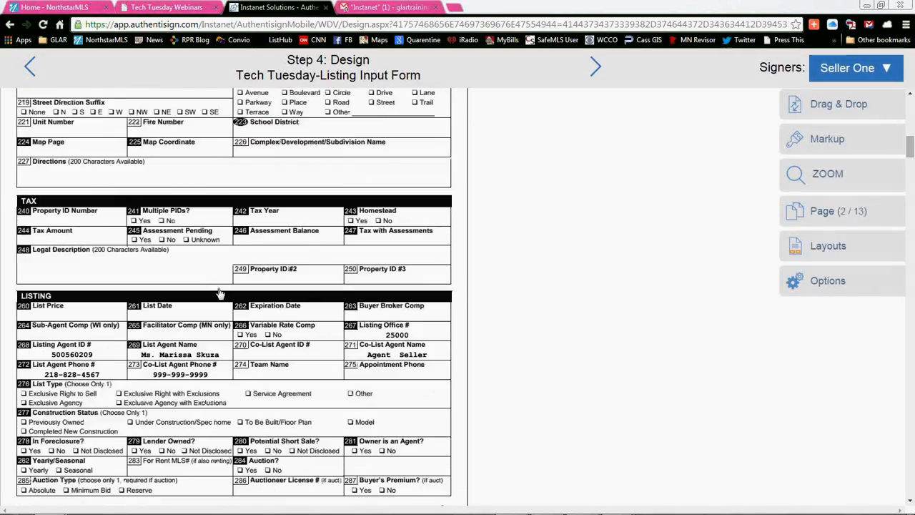
{"action": "scroll", "coordinate": [220, 293], "scroll_direction": "down", "scroll_amount": 20}
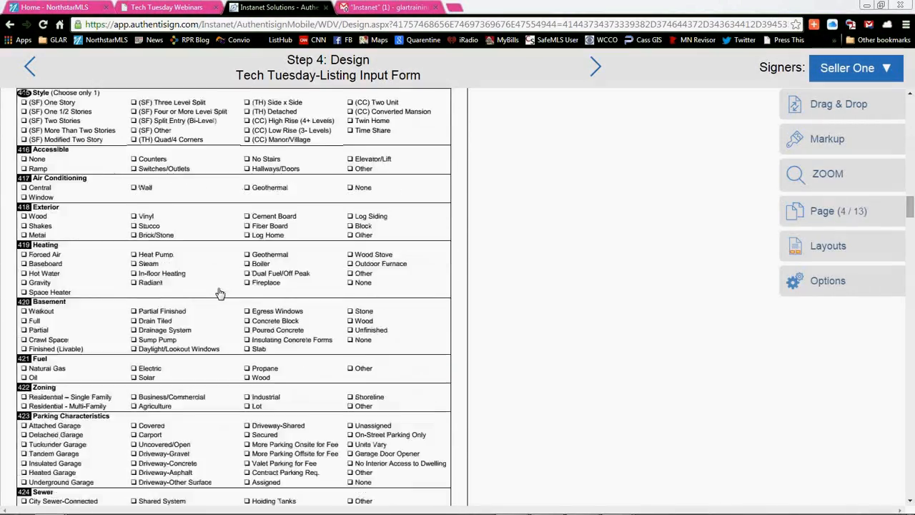
{"action": "scroll", "coordinate": [220, 294], "scroll_direction": "down", "scroll_amount": 20}
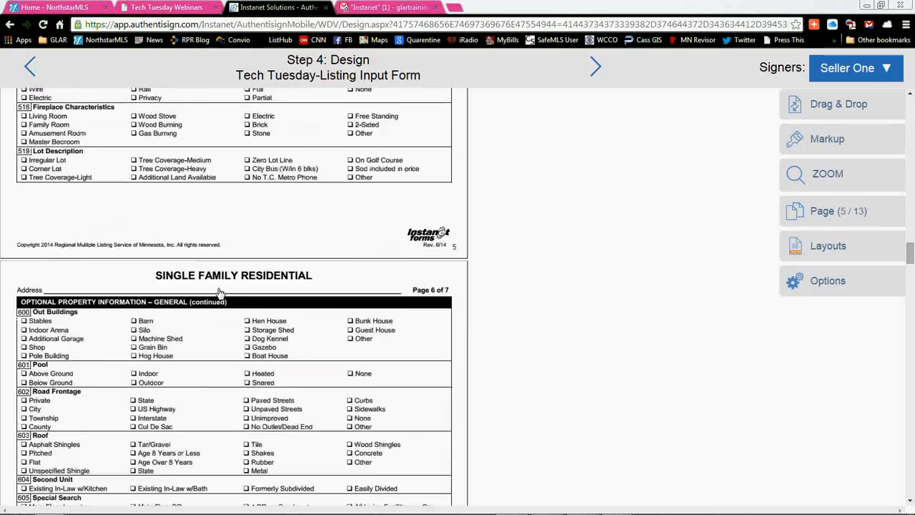
{"action": "scroll", "coordinate": [220, 293], "scroll_direction": "down", "scroll_amount": 10}
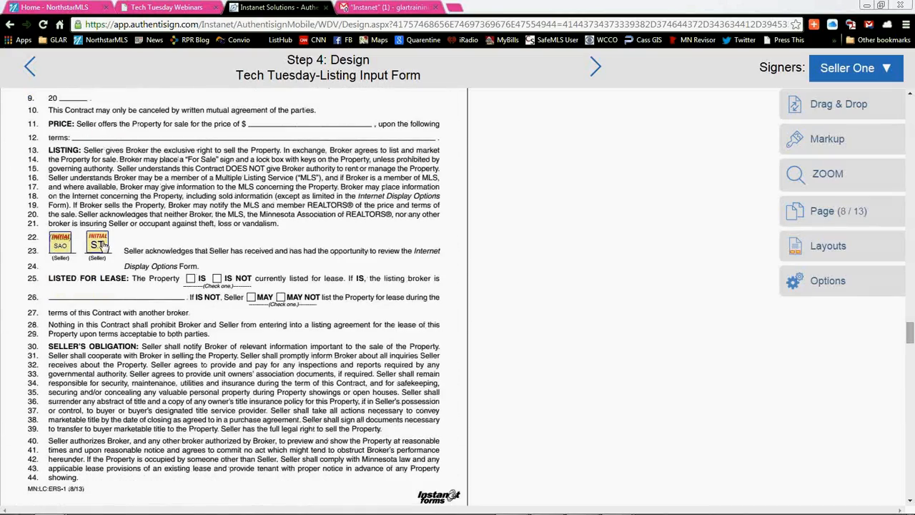
{"action": "scroll", "coordinate": [208, 299], "scroll_direction": "down", "scroll_amount": 5}
{"action": "scroll", "coordinate": [207, 299], "scroll_direction": "down", "scroll_amount": 10}
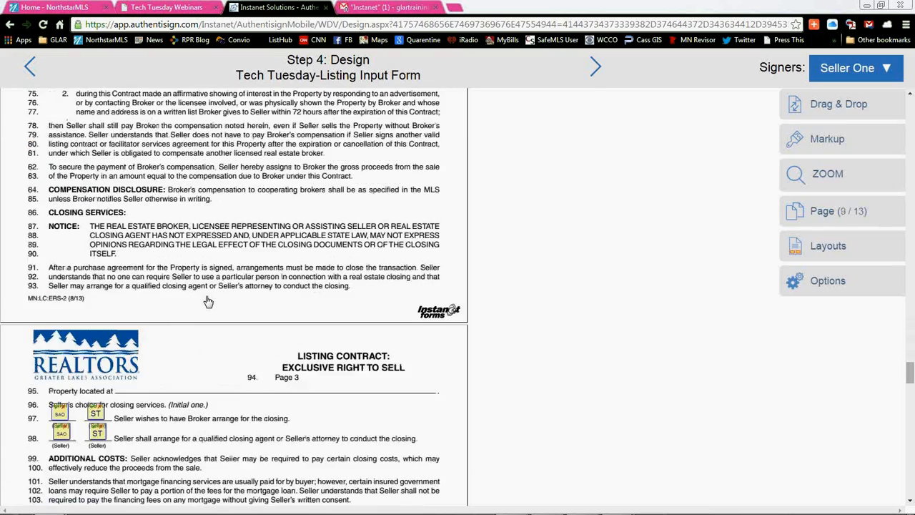
{"action": "scroll", "coordinate": [242, 318], "scroll_direction": "down", "scroll_amount": 3}
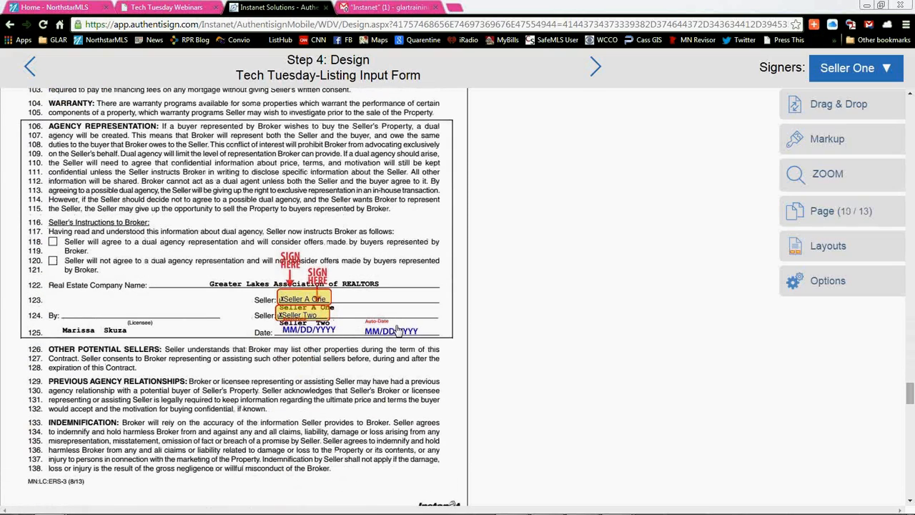
{"action": "right_click", "coordinate": [299, 295]}
{"action": "left_click", "coordinate": [298, 290]}
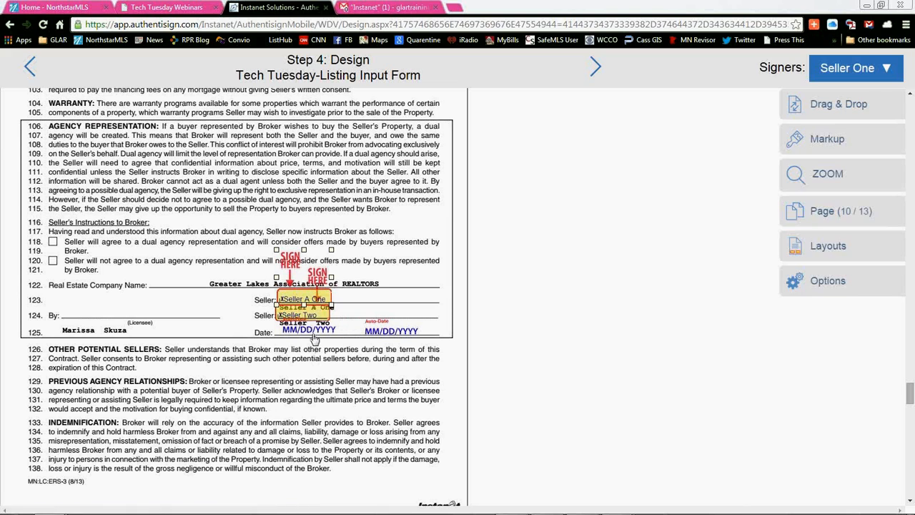
Step: Nudge the second seller's signature block slightly at line 172 on page 11
{"action": "scroll", "coordinate": [93, 373], "scroll_direction": "down", "scroll_amount": 4}
{"action": "scroll", "coordinate": [96, 370], "scroll_direction": "down", "scroll_amount": 8}
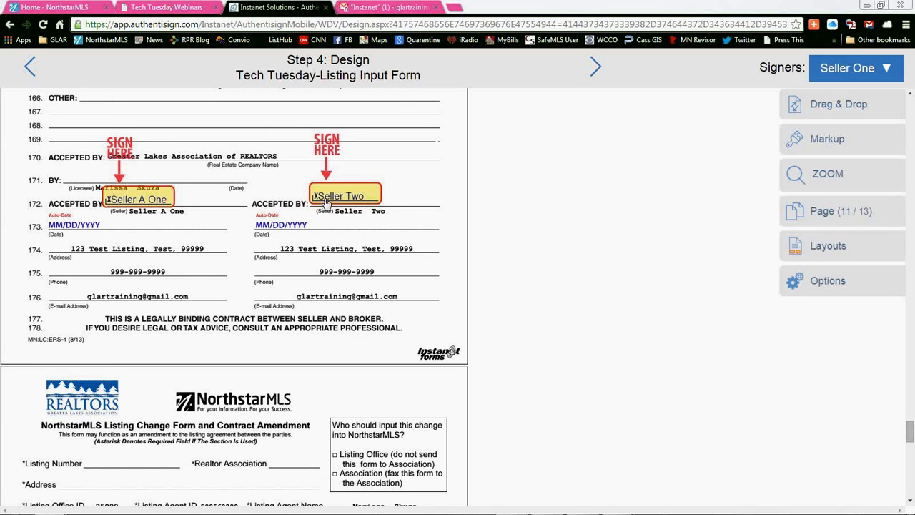
{"action": "left_click_drag", "start_coordinate": [328, 200], "coordinate": [327, 201]}
Step: On page 12, raise the first seller's block slightly at its Owner (Signature) line and move the second seller's block left to the start of its line
{"action": "scroll", "coordinate": [185, 322], "scroll_direction": "down", "scroll_amount": 10}
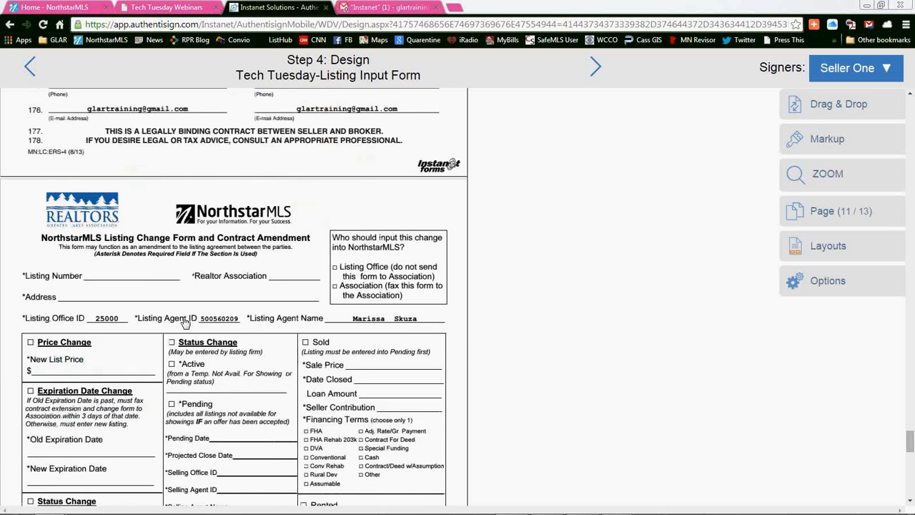
{"action": "scroll", "coordinate": [184, 321], "scroll_direction": "down", "scroll_amount": 3}
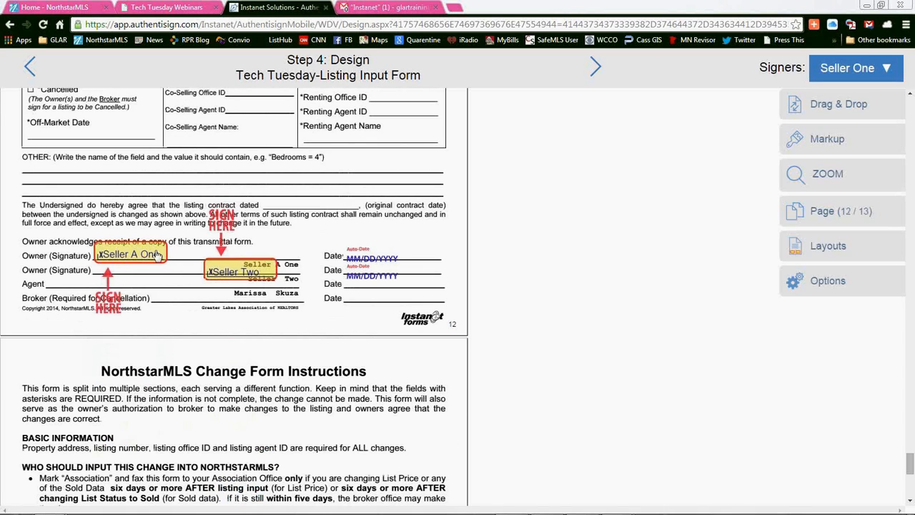
{"action": "left_click_drag", "start_coordinate": [135, 252], "coordinate": [133, 245]}
{"action": "left_click", "coordinate": [134, 245]}
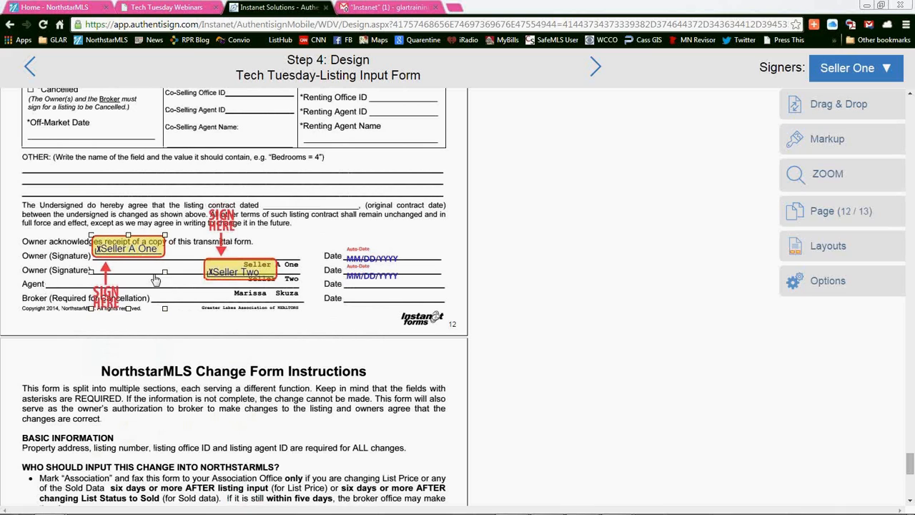
{"action": "left_click_drag", "start_coordinate": [258, 272], "coordinate": [146, 265]}
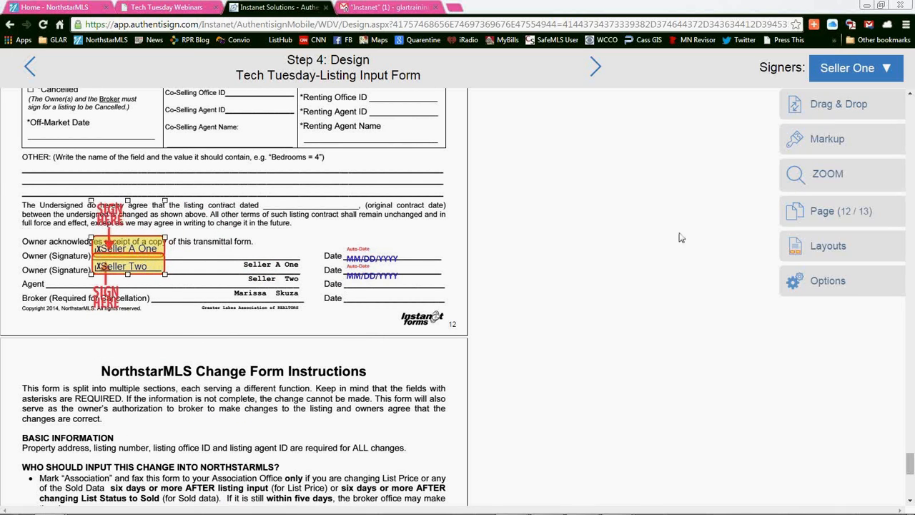
Step: Review the documents from the last page back to the signature blocks on page 1
{"action": "scroll", "coordinate": [128, 281], "scroll_direction": "down", "scroll_amount": 10}
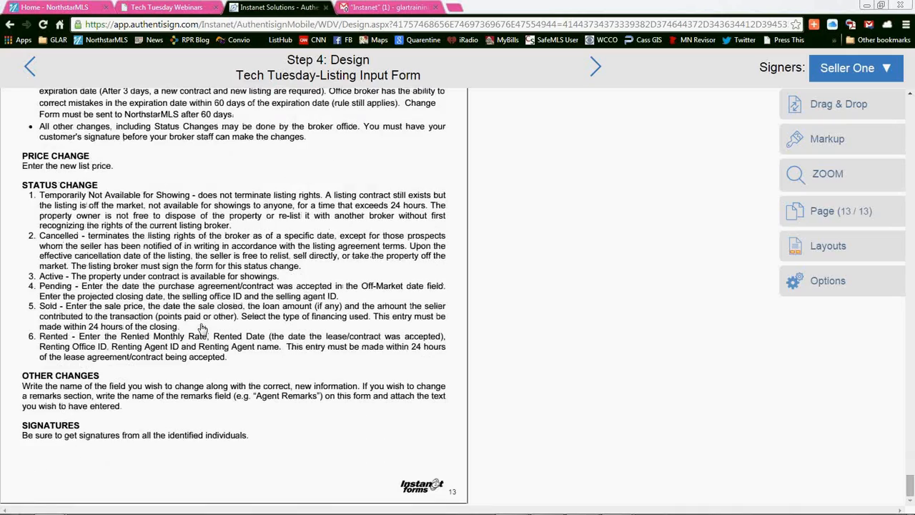
{"action": "scroll", "coordinate": [202, 328], "scroll_direction": "up", "scroll_amount": 15}
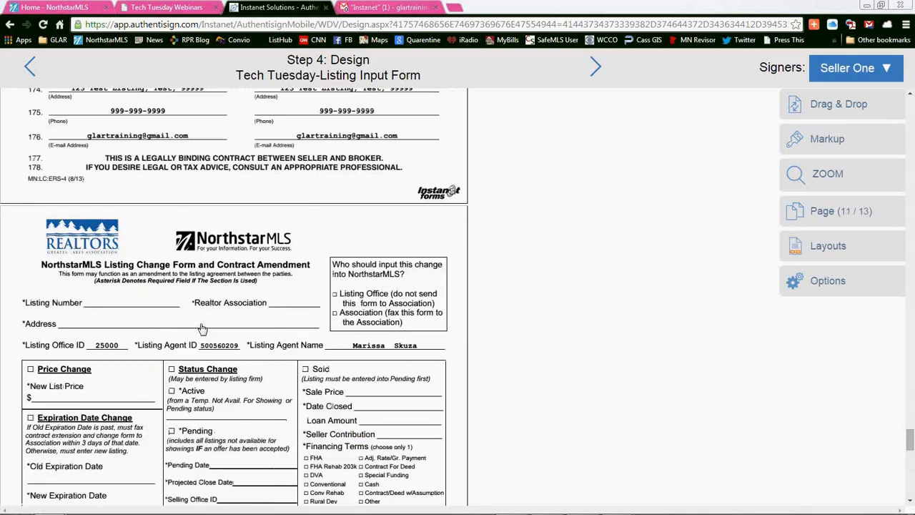
{"action": "scroll", "coordinate": [203, 329], "scroll_direction": "up", "scroll_amount": 6}
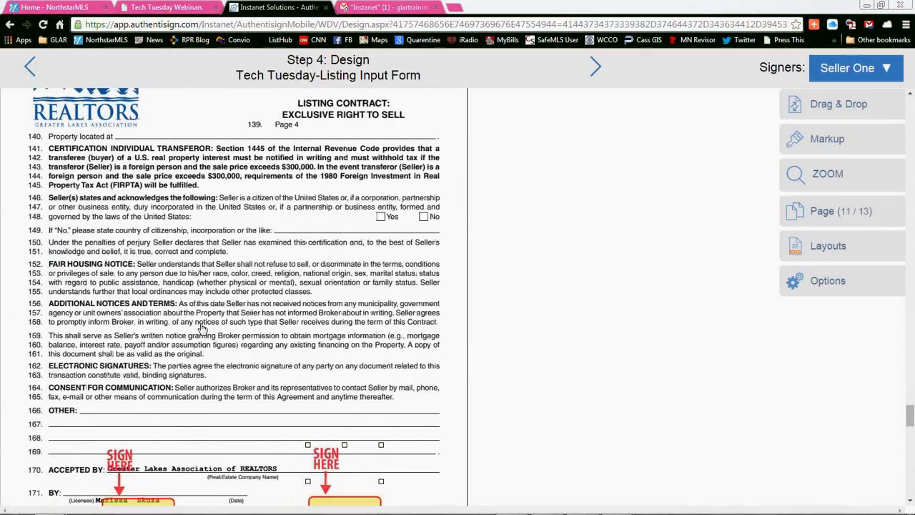
{"action": "scroll", "coordinate": [203, 328], "scroll_direction": "up", "scroll_amount": 10}
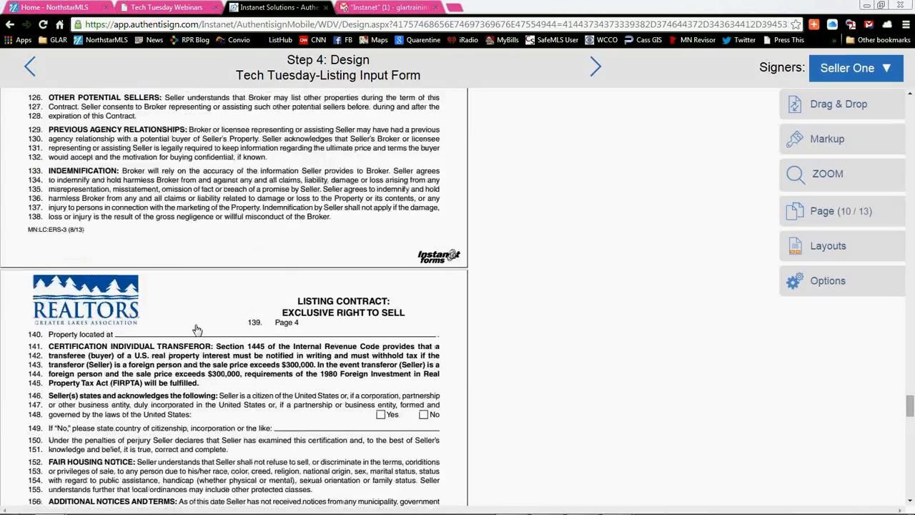
{"action": "scroll", "coordinate": [198, 330], "scroll_direction": "up", "scroll_amount": 20}
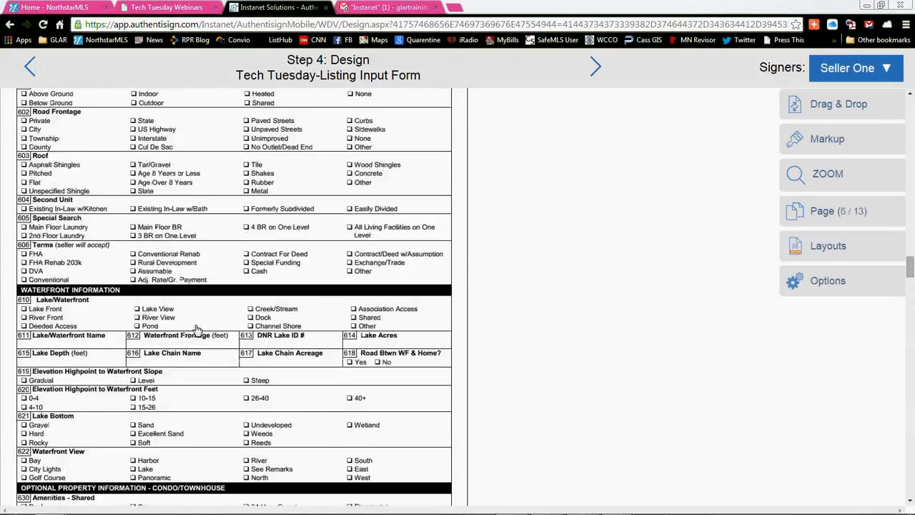
{"action": "scroll", "coordinate": [184, 331], "scroll_direction": "up", "scroll_amount": 15}
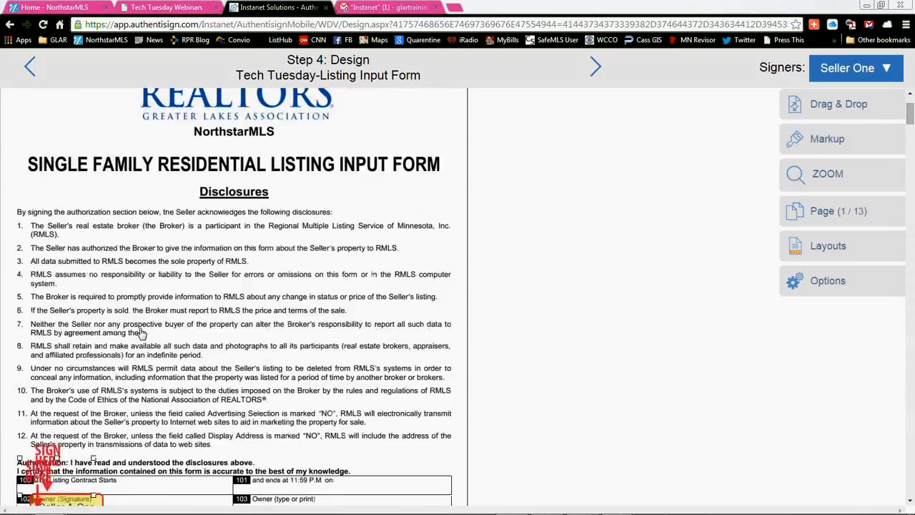
{"action": "scroll", "coordinate": [218, 371], "scroll_direction": "down", "scroll_amount": 2}
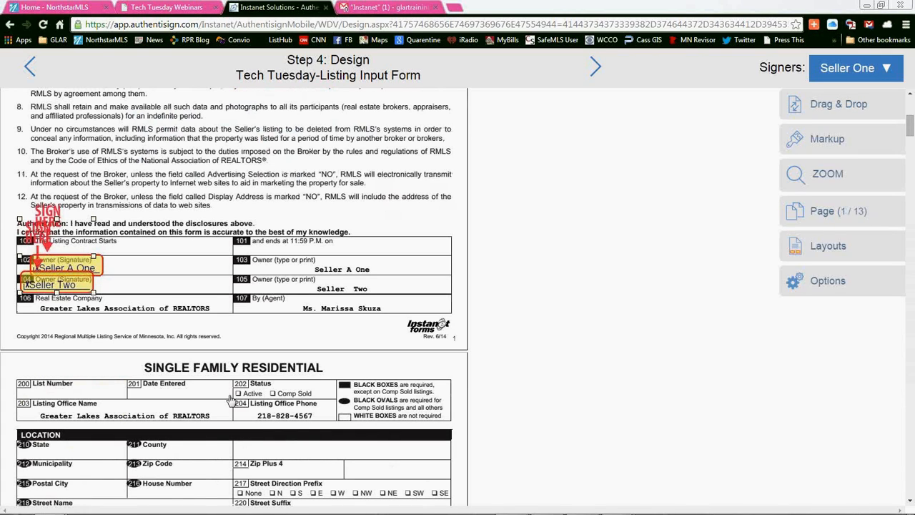
{"action": "scroll", "coordinate": [325, 301], "scroll_direction": "up", "scroll_amount": 2}
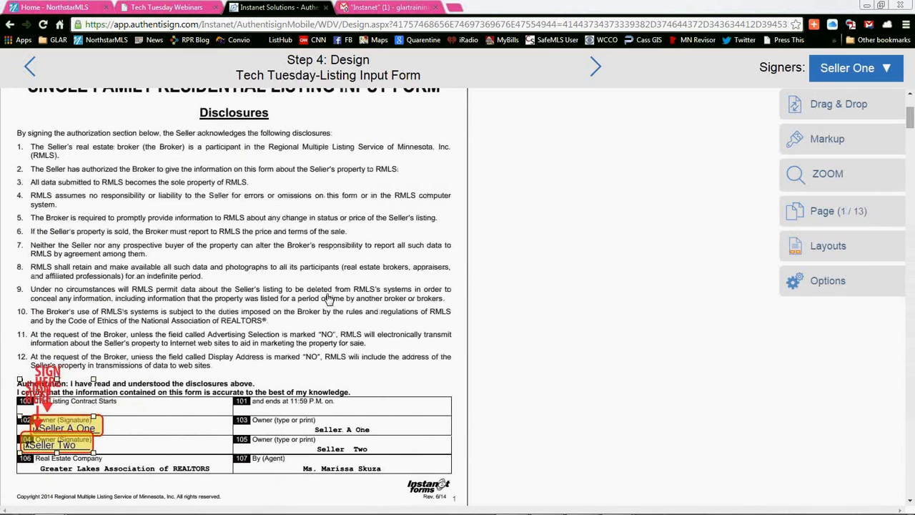
{"action": "scroll", "coordinate": [327, 300], "scroll_direction": "down", "scroll_amount": 3}
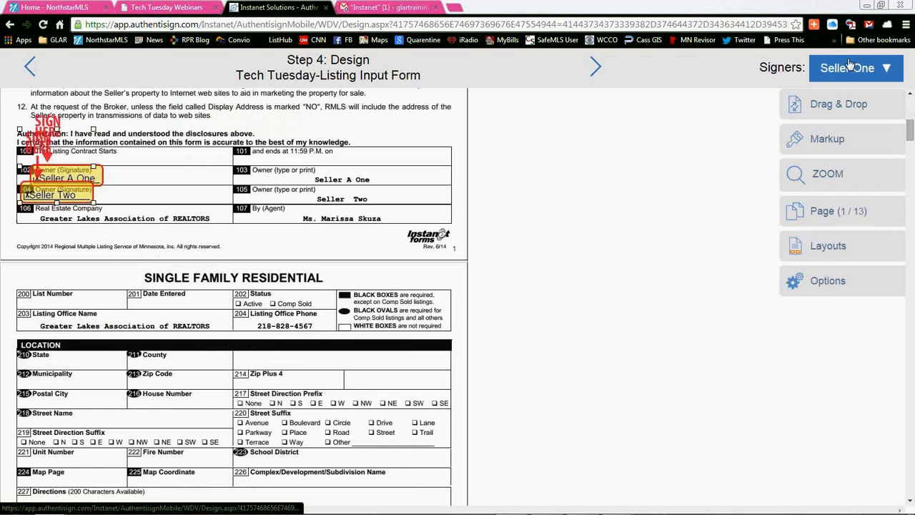
Step: Place an additional required signature block for the first seller across the boundary of lines 102 and 103 on page 1
{"action": "left_click", "coordinate": [884, 70]}
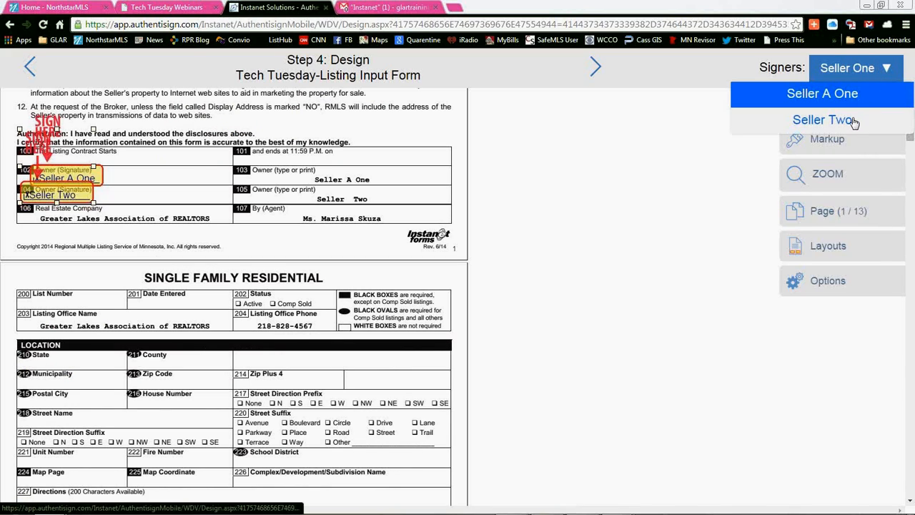
{"action": "left_click", "coordinate": [852, 81]}
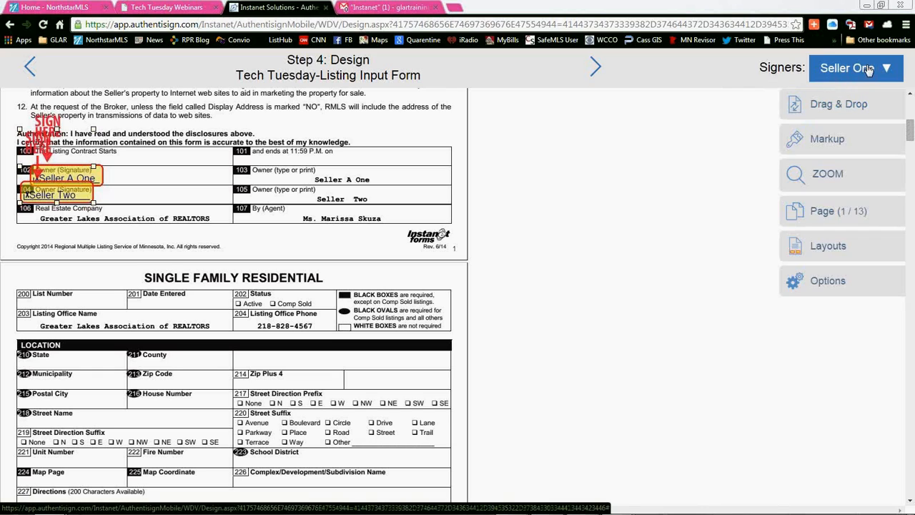
{"action": "left_click", "coordinate": [845, 106]}
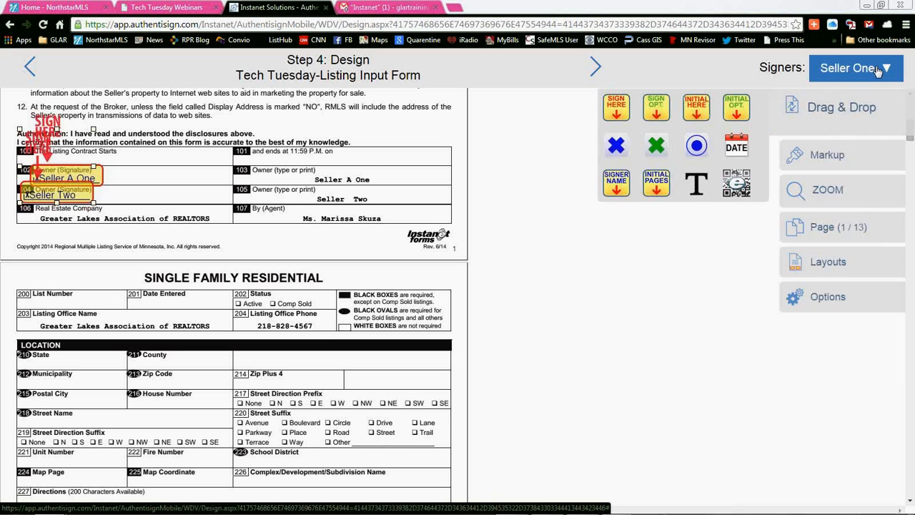
{"action": "mouse_move", "coordinate": [619, 118]}
{"action": "left_mouse_down"}
{"action": "mouse_move", "coordinate": [530, 131]}
{"action": "mouse_move", "coordinate": [279, 123]}
{"action": "mouse_move", "coordinate": [229, 140]}
{"action": "left_mouse_up"}
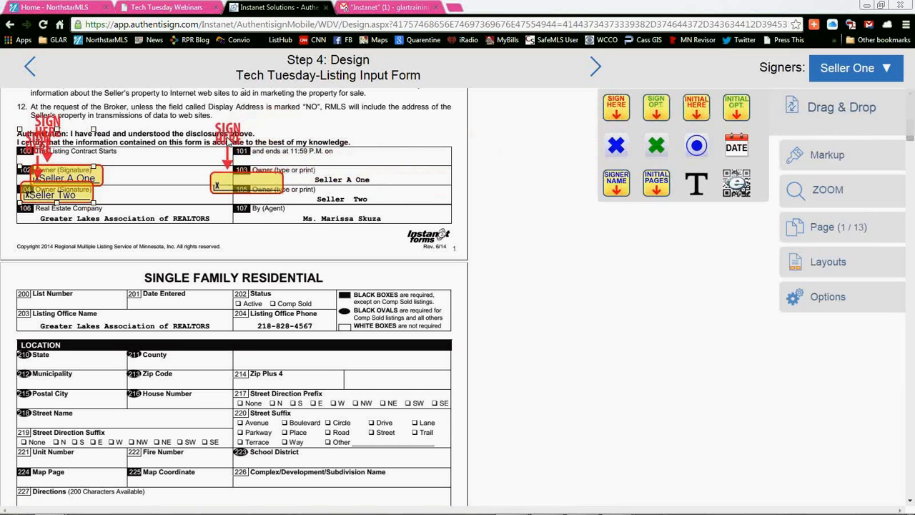
Step: Examine the flip, date stamp, name block, time stamp and delete options of the added signature block
{"action": "right_click", "coordinate": [233, 181]}
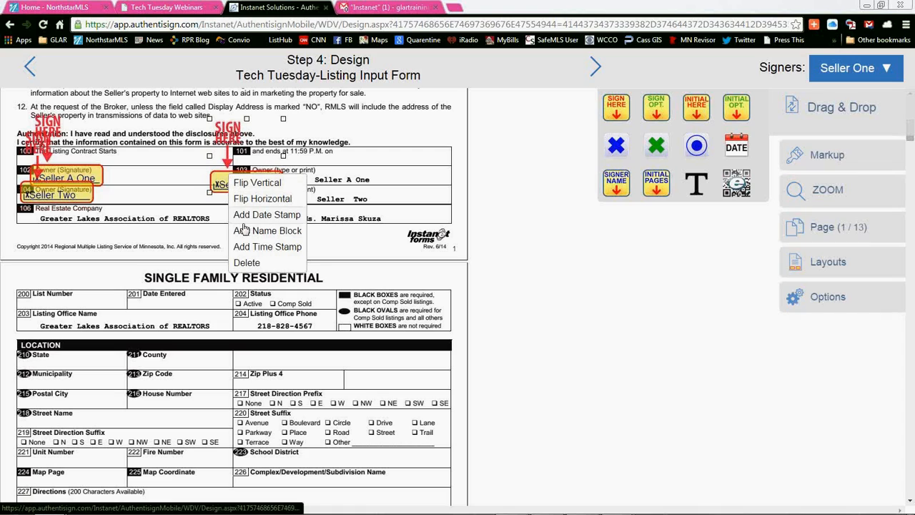
{"action": "left_click", "coordinate": [258, 154]}
{"action": "right_click", "coordinate": [249, 184]}
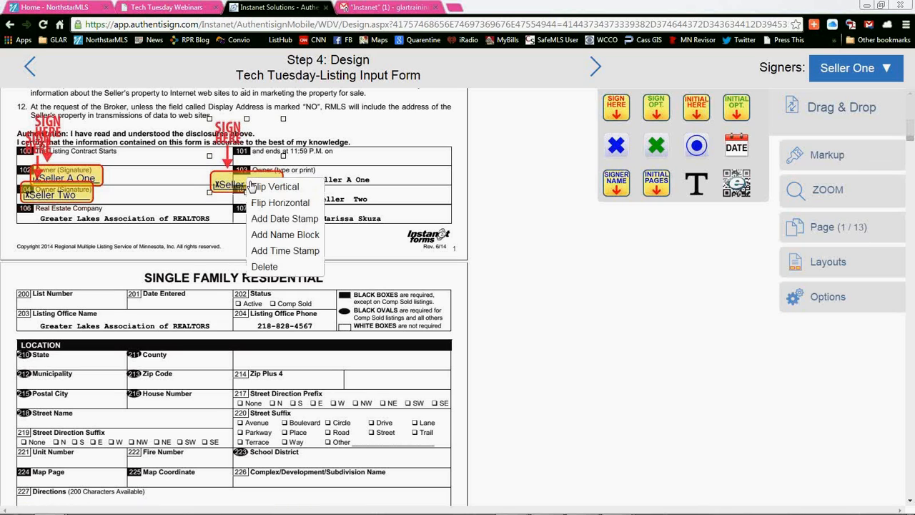
{"action": "left_click", "coordinate": [298, 236]}
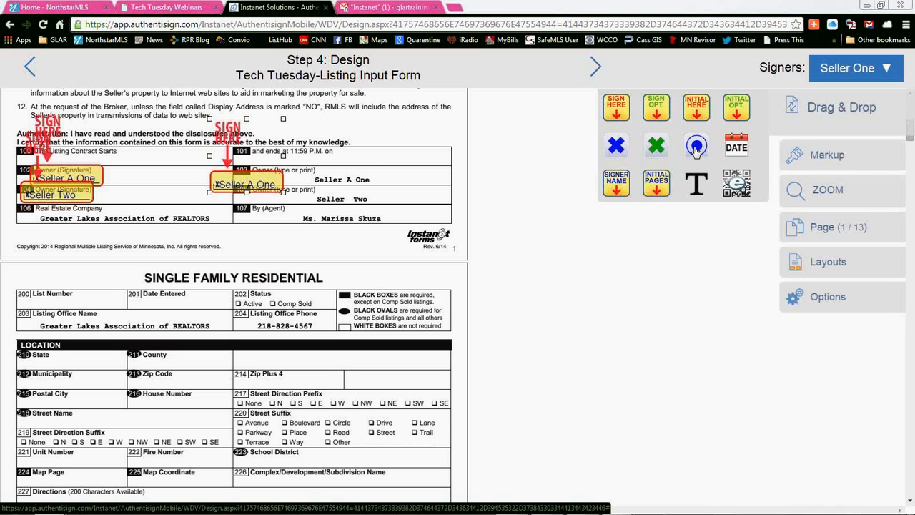
Step: Examine the radio button options, including the number of buttons and display styles, and leave them without adding any
{"action": "left_click", "coordinate": [404, 297]}
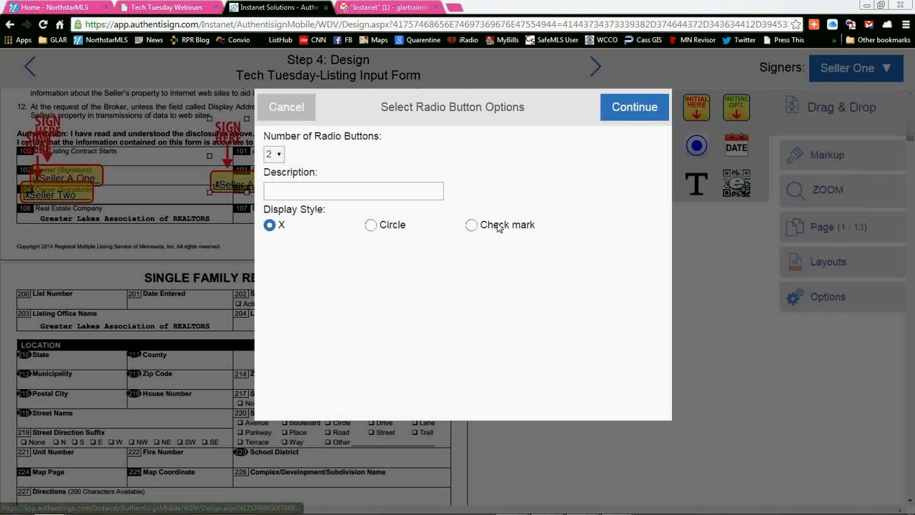
{"action": "left_click", "coordinate": [274, 154]}
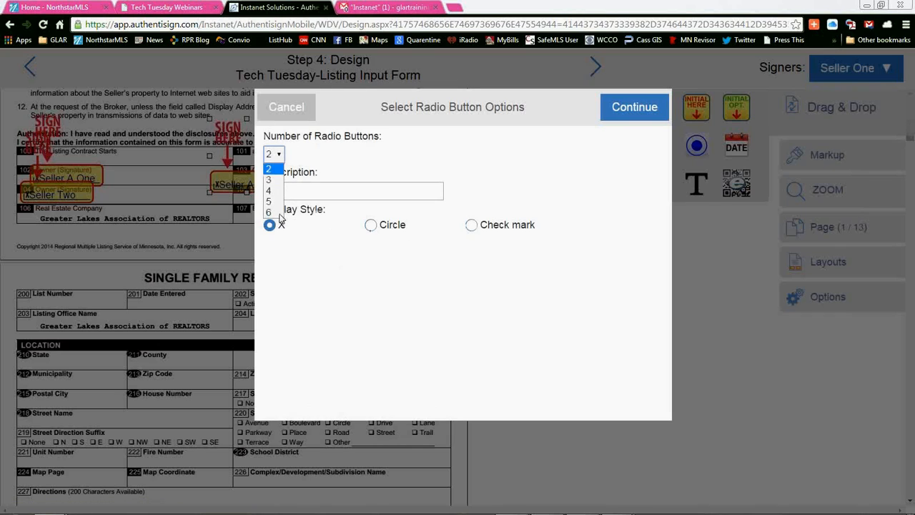
{"action": "left_click", "coordinate": [283, 157]}
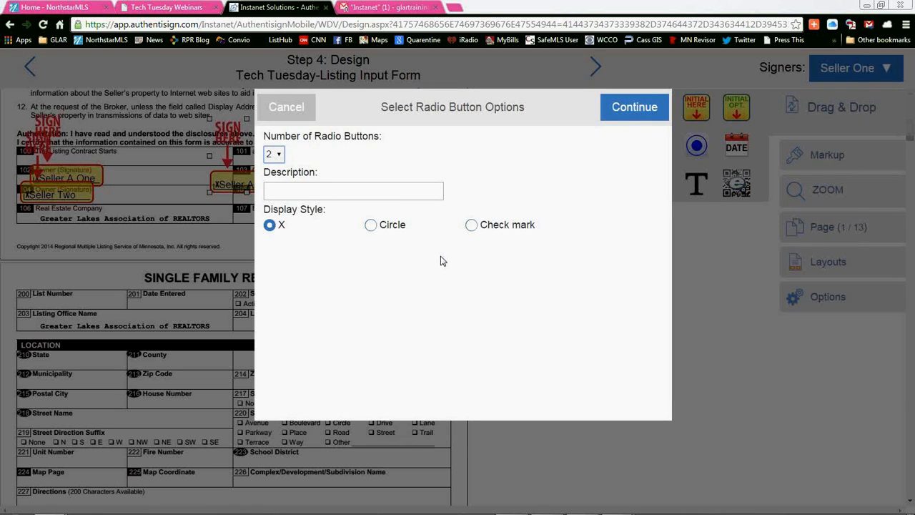
{"action": "left_click", "coordinate": [294, 113]}
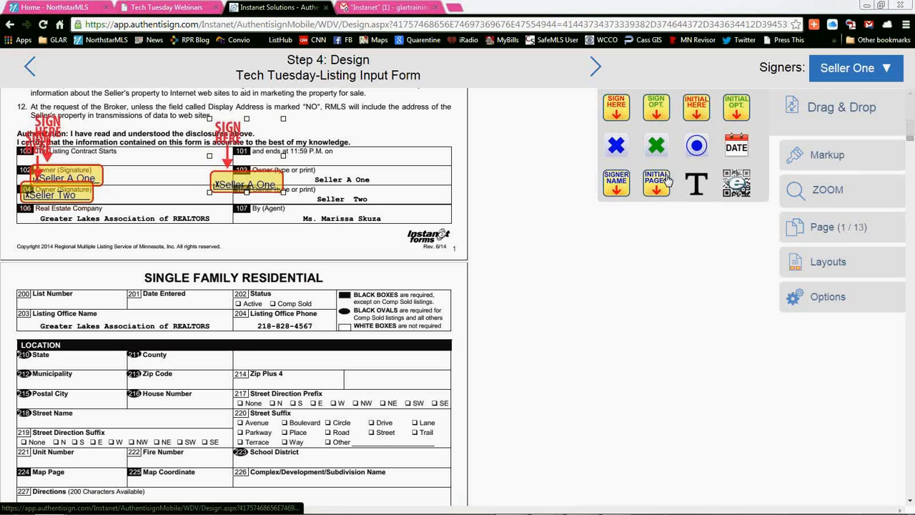
Step: Examine the multi-page initials options for both sellers and the Listing Change Form and Contract Amendment, and leave without adding any initials
{"action": "left_click_drag", "start_coordinate": [667, 180], "coordinate": [242, 240]}
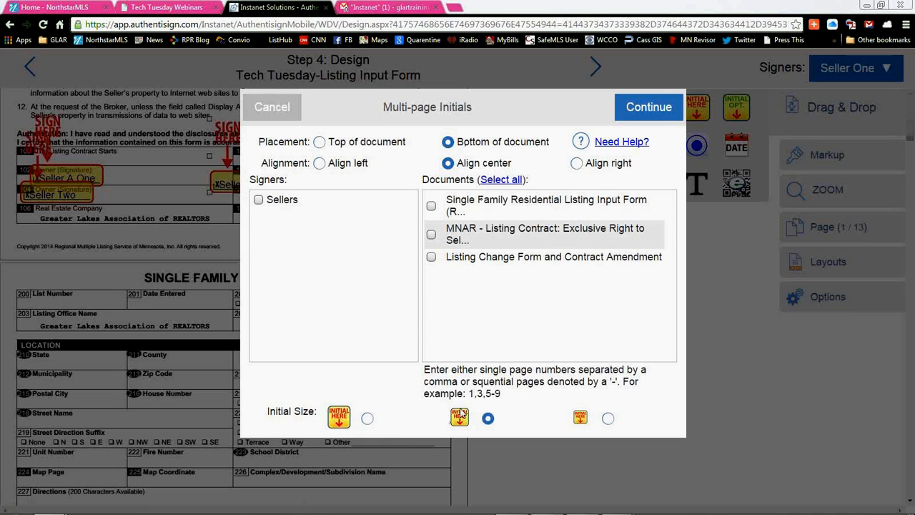
{"action": "left_click", "coordinate": [259, 201]}
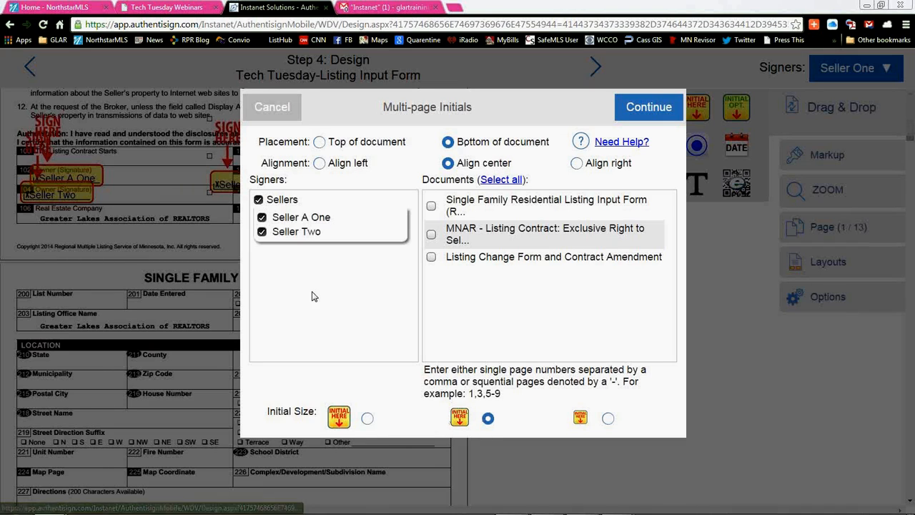
{"action": "left_click", "coordinate": [432, 257]}
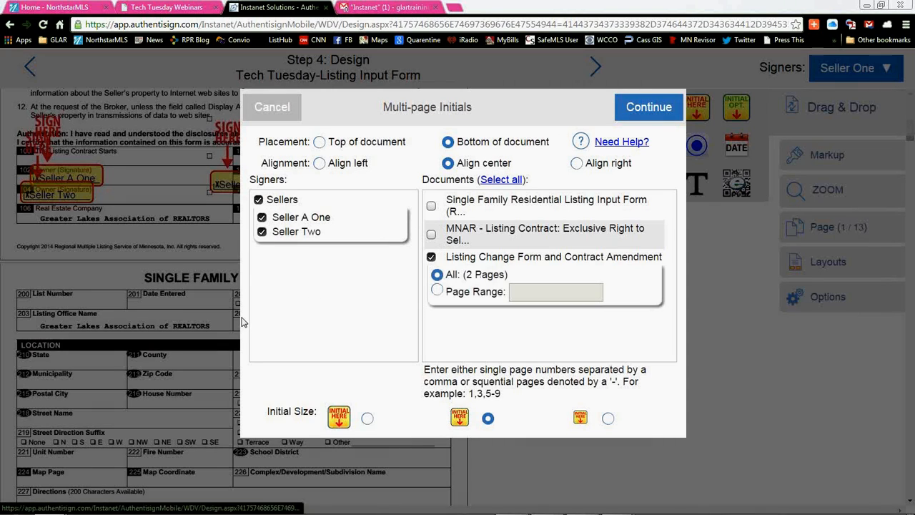
{"action": "left_click", "coordinate": [432, 257]}
{"action": "left_click", "coordinate": [269, 112]}
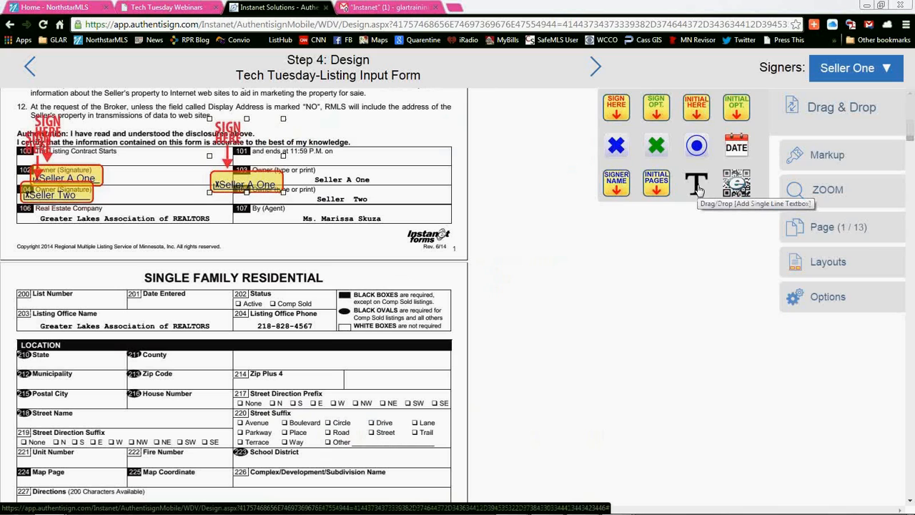
Step: Examine the textbox options, including the setting for whether the signer must fill out the field, and leave without adding a textbox
{"action": "left_click_drag", "start_coordinate": [698, 188], "coordinate": [241, 244]}
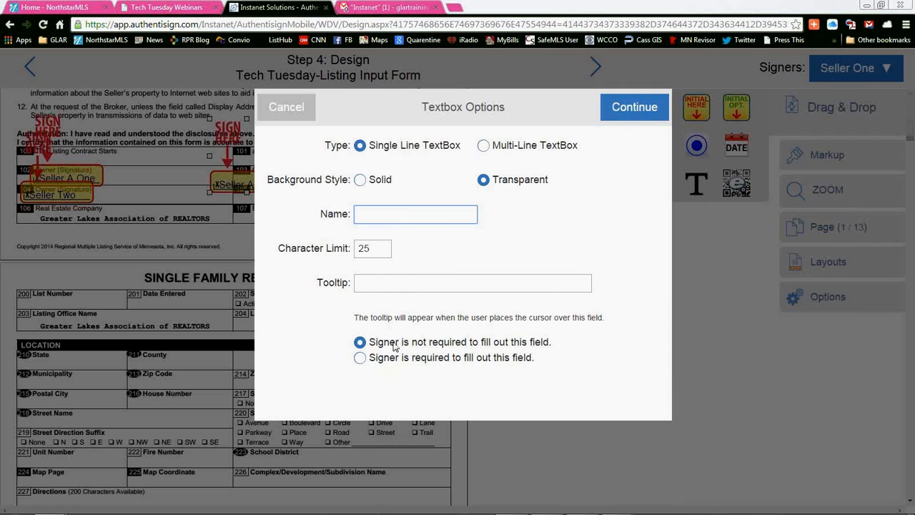
{"action": "left_click_drag", "start_coordinate": [396, 347], "coordinate": [560, 344]}
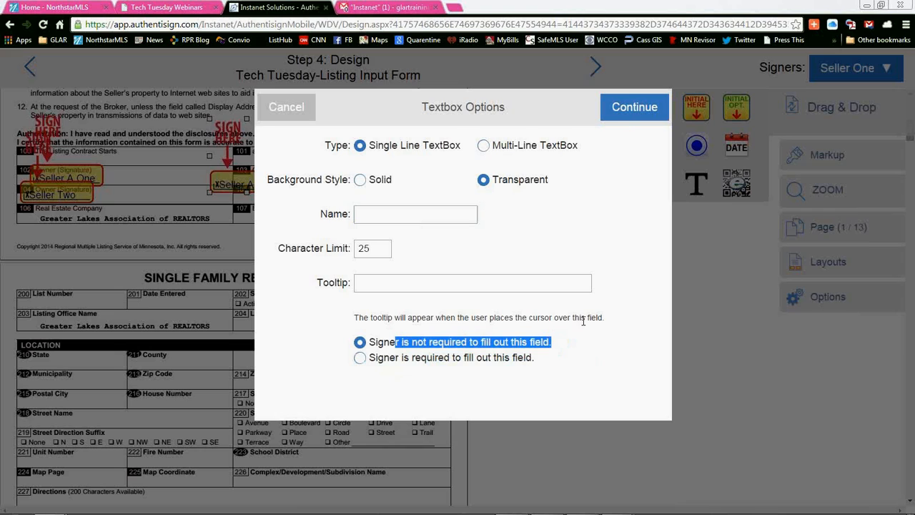
{"action": "left_click", "coordinate": [558, 346]}
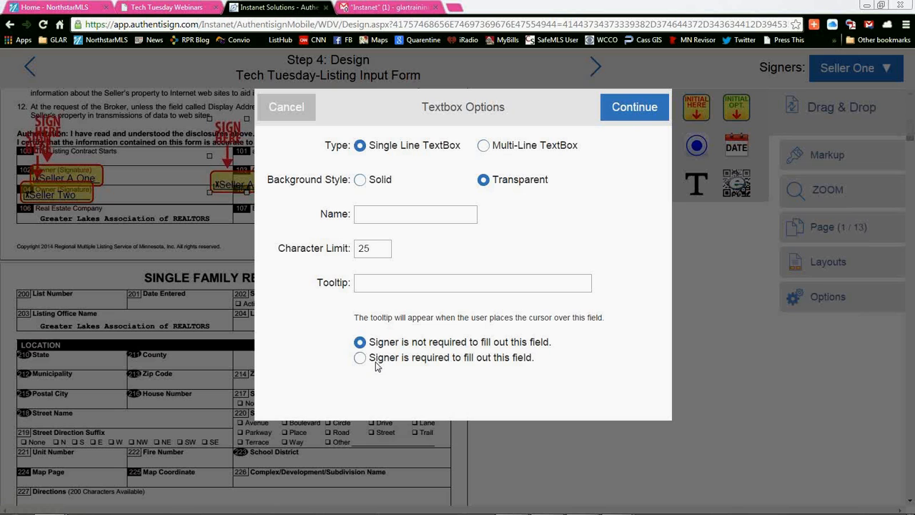
{"action": "left_click", "coordinate": [295, 108]}
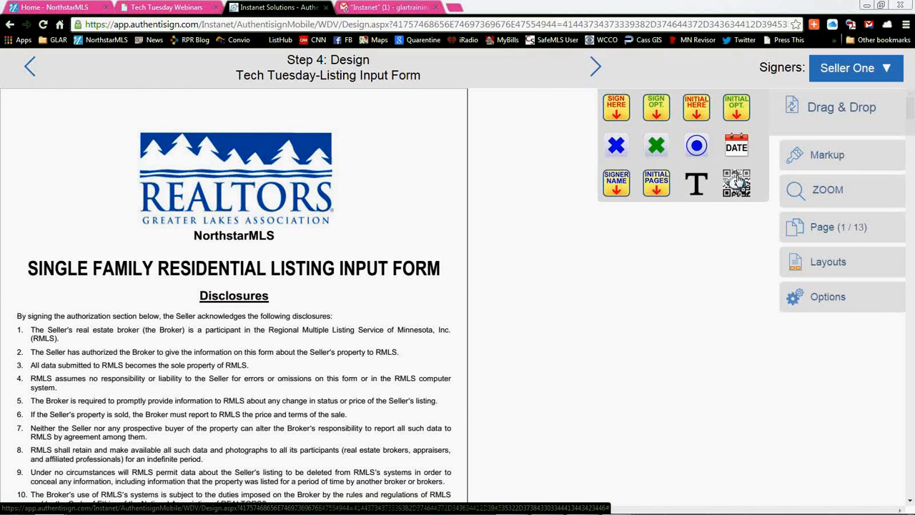
Step: Place the QR code beside the REALTORS logo on page 1 and send out the signing invitations
{"action": "left_click_drag", "start_coordinate": [737, 183], "coordinate": [401, 147]}
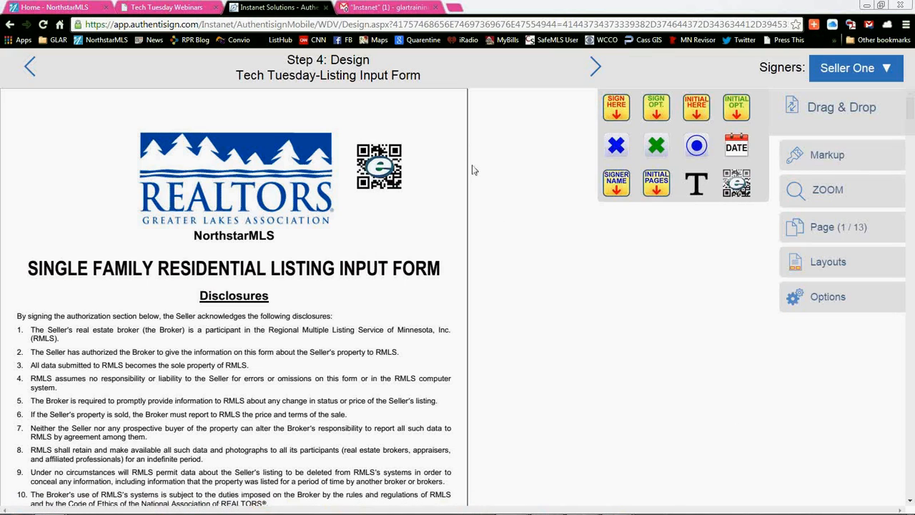
{"action": "left_click", "coordinate": [595, 68]}
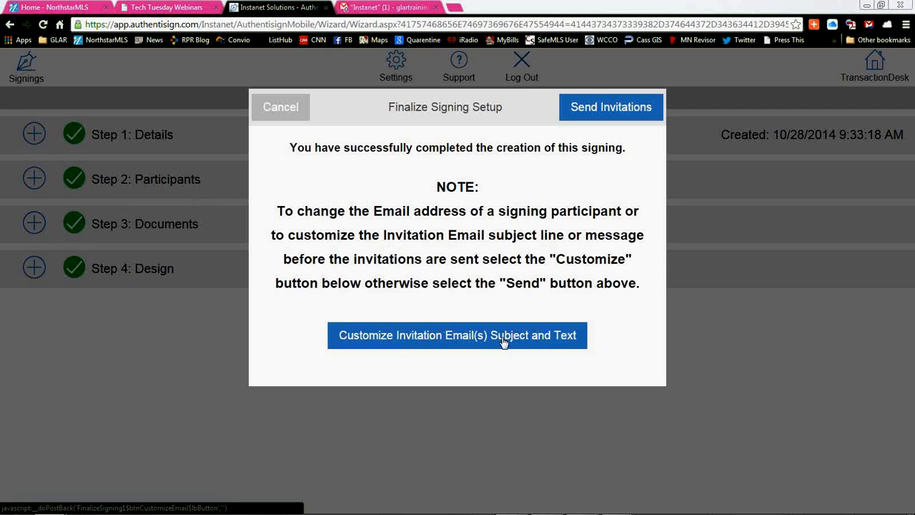
{"action": "left_click", "coordinate": [617, 108]}
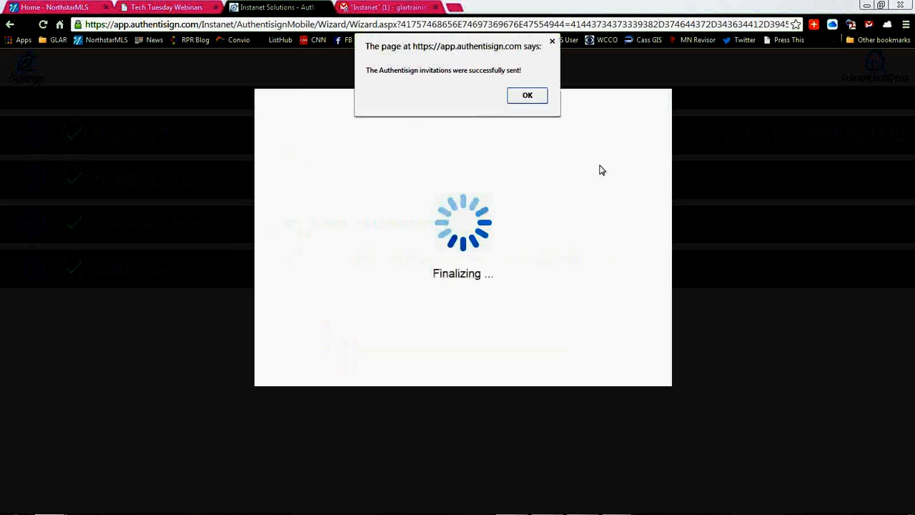
{"action": "left_click", "coordinate": [538, 99]}
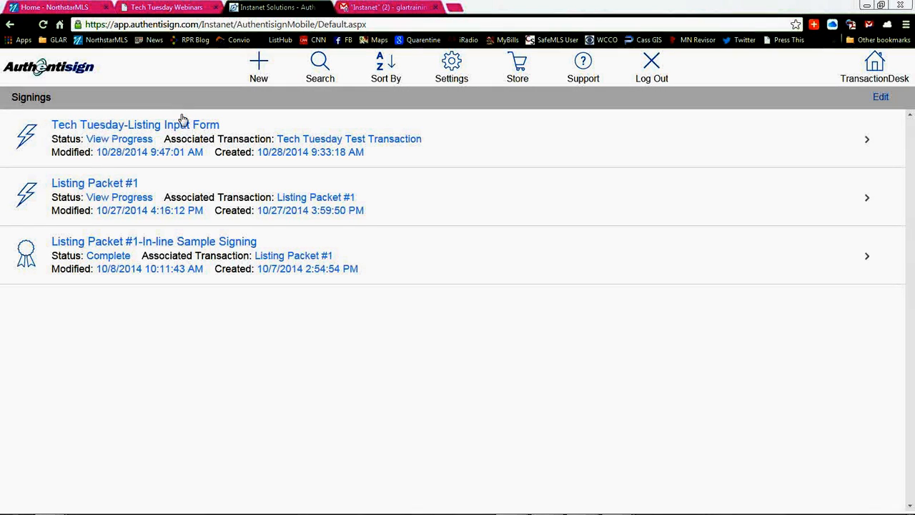
Step: Examine the options for creating a new signing from scratch or from a transaction, and leave without creating one
{"action": "left_click", "coordinate": [259, 64]}
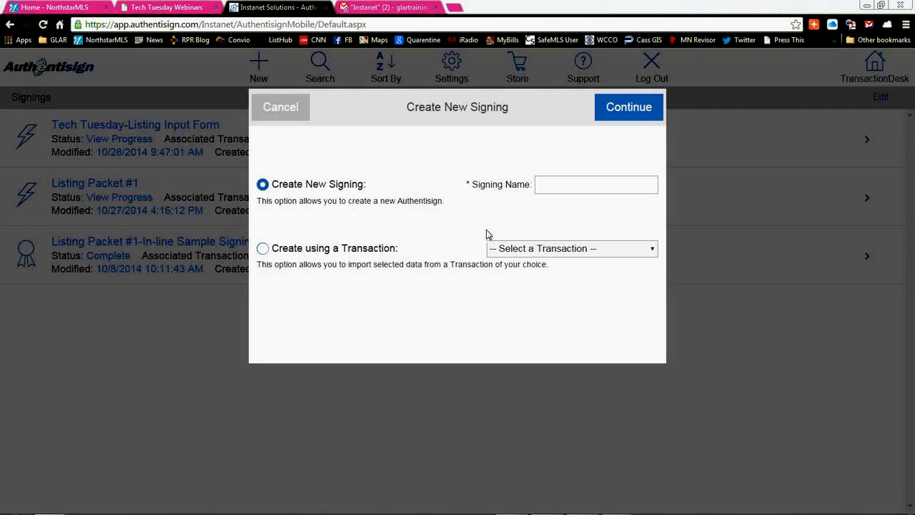
{"action": "left_click", "coordinate": [286, 106]}
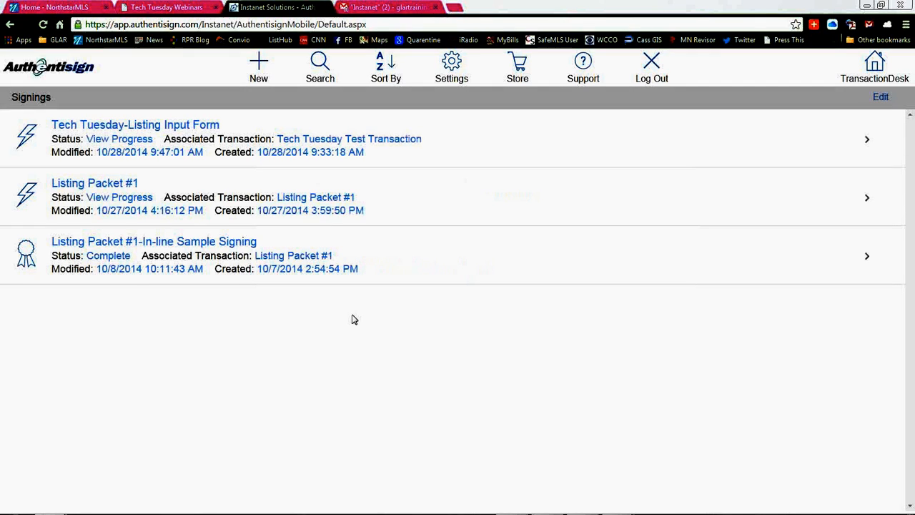
{"action": "left_click", "coordinate": [264, 68]}
{"action": "left_click", "coordinate": [290, 107]}
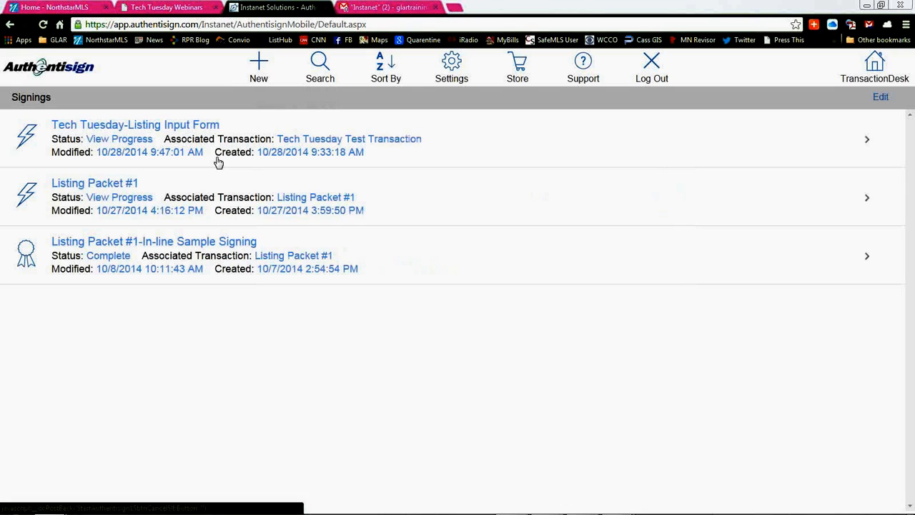
Step: Open the Tech Tuesday-Listing Input Form signing and reset its Authentisign data
{"action": "left_click", "coordinate": [115, 124]}
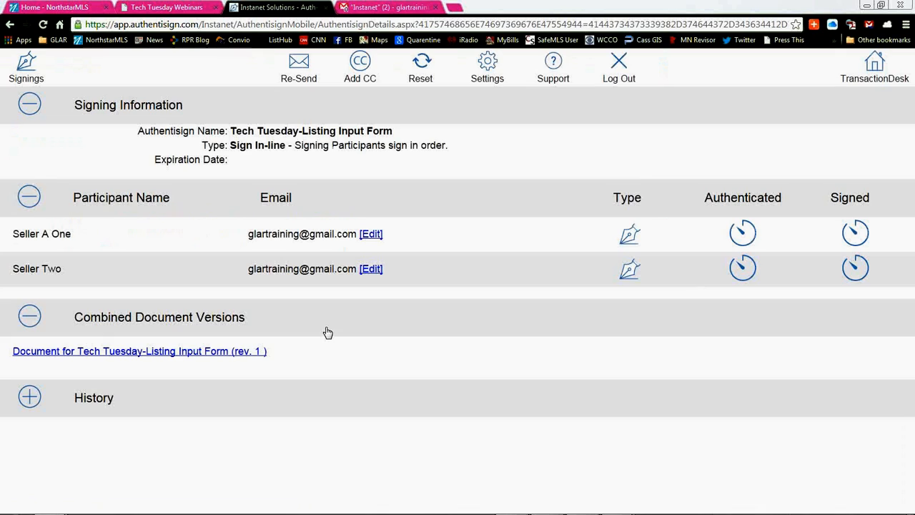
{"action": "left_click", "coordinate": [427, 72]}
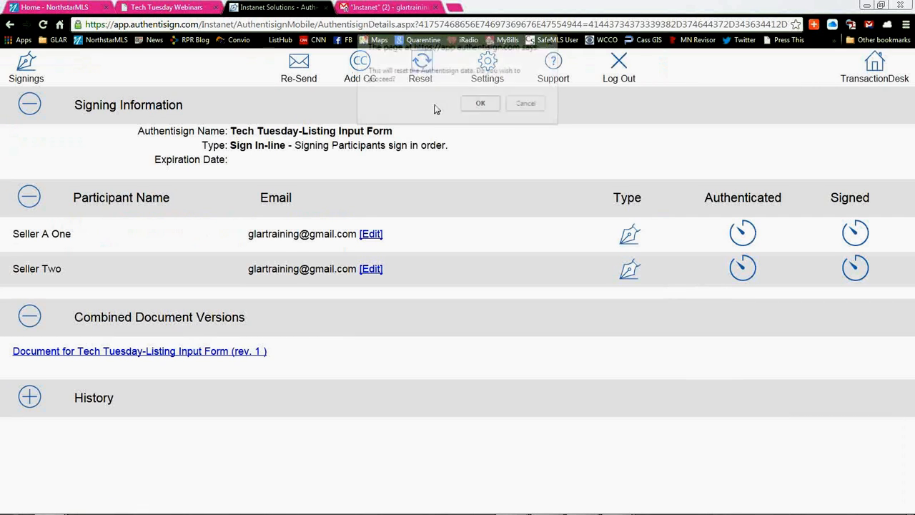
{"action": "left_click", "coordinate": [481, 105]}
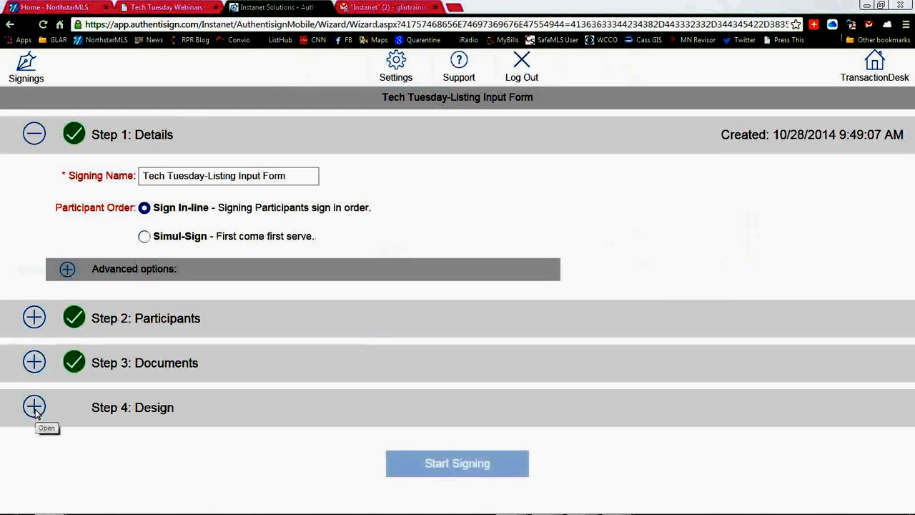
Step: Open the signing's design and add a group of 6 radio buttons in X style to the Out Buildings section on page 6
{"action": "left_click", "coordinate": [453, 372]}
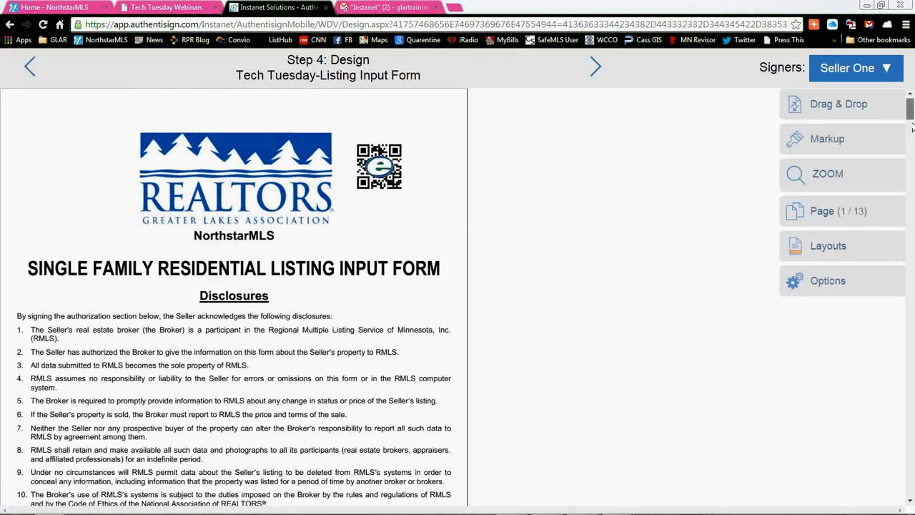
{"action": "left_click_drag", "start_coordinate": [910, 113], "coordinate": [912, 264]}
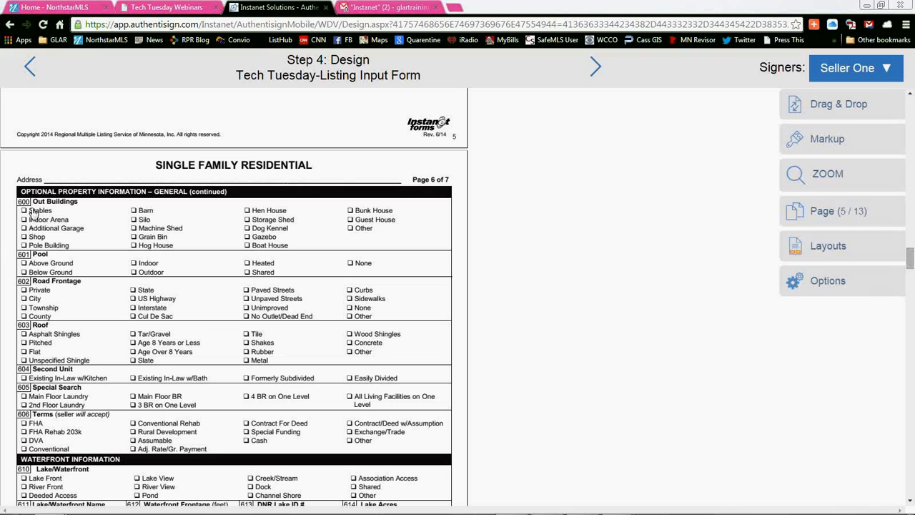
{"action": "left_click", "coordinate": [802, 128]}
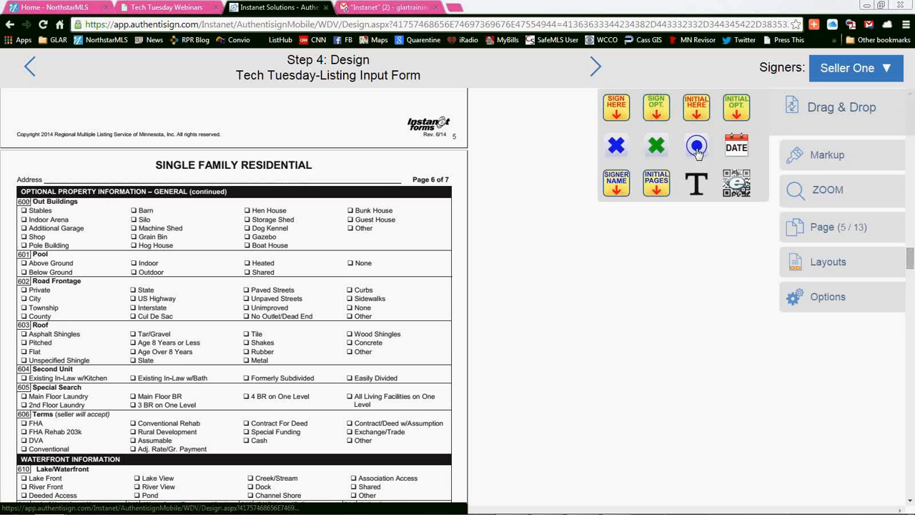
{"action": "left_click_drag", "start_coordinate": [576, 251], "coordinate": [35, 224]}
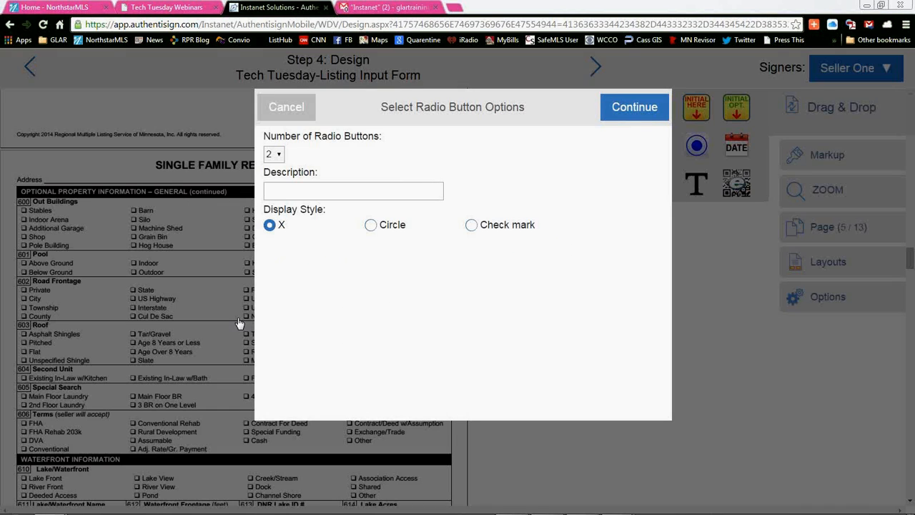
{"action": "left_click", "coordinate": [274, 154]}
{"action": "left_click", "coordinate": [274, 214]}
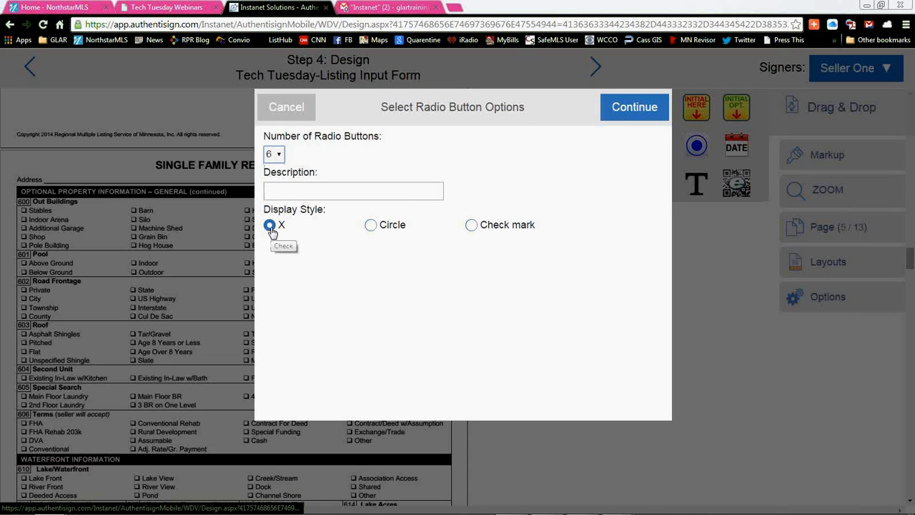
{"action": "left_click", "coordinate": [645, 109]}
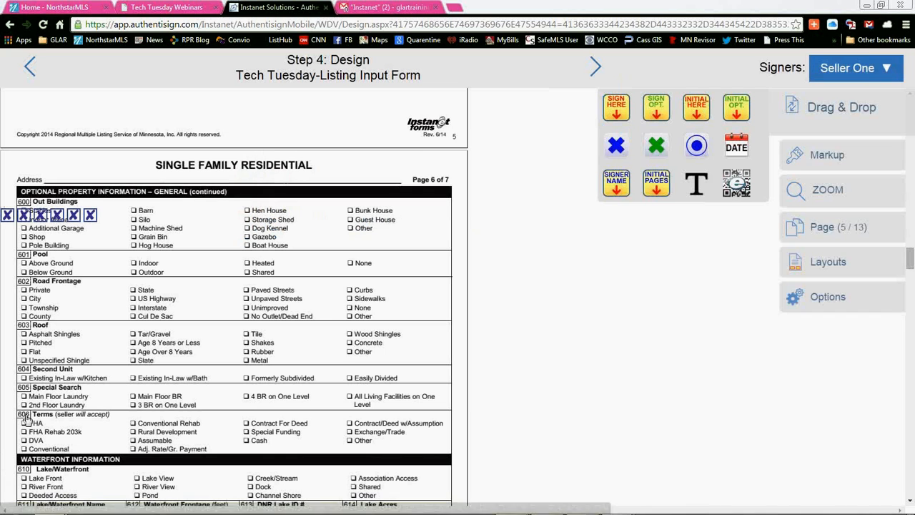
Step: Arrange the radio buttons over the Out Buildings checkboxes, four in the Barn to Hog House column and two in the Stables column
{"action": "left_click_drag", "start_coordinate": [90, 215], "coordinate": [135, 210]}
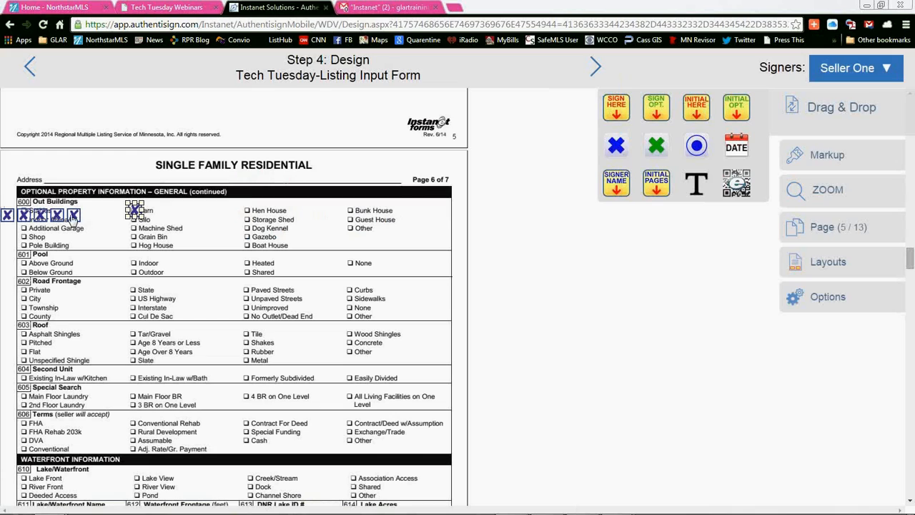
{"action": "left_click_drag", "start_coordinate": [73, 215], "coordinate": [136, 226]}
{"action": "left_click_drag", "start_coordinate": [57, 216], "coordinate": [135, 244]}
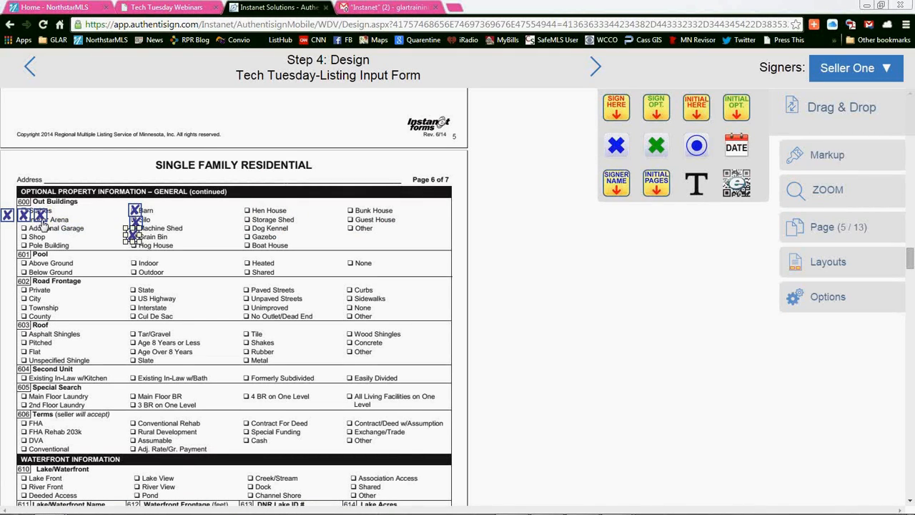
{"action": "left_click_drag", "start_coordinate": [41, 215], "coordinate": [134, 246]}
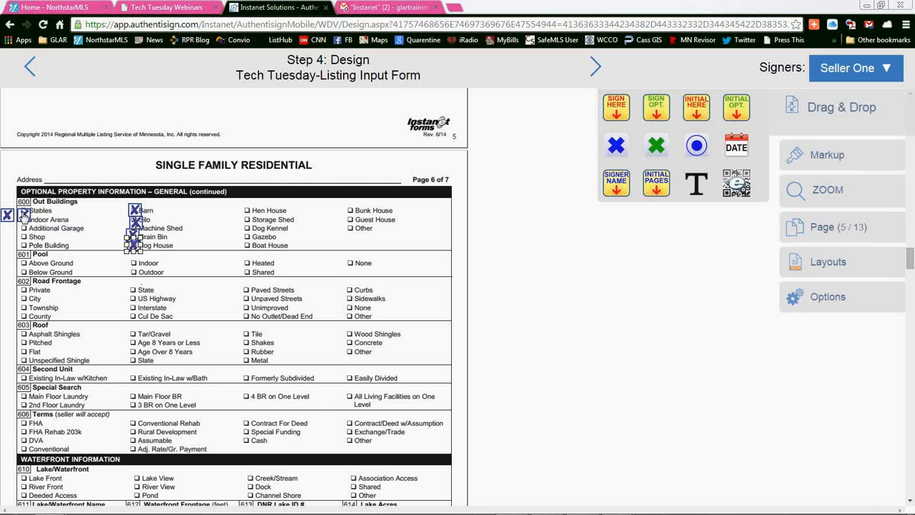
{"action": "mouse_move", "coordinate": [24, 214]}
{"action": "left_mouse_down"}
{"action": "mouse_move", "coordinate": [26, 230]}
{"action": "mouse_move", "coordinate": [23, 214]}
{"action": "left_mouse_up"}
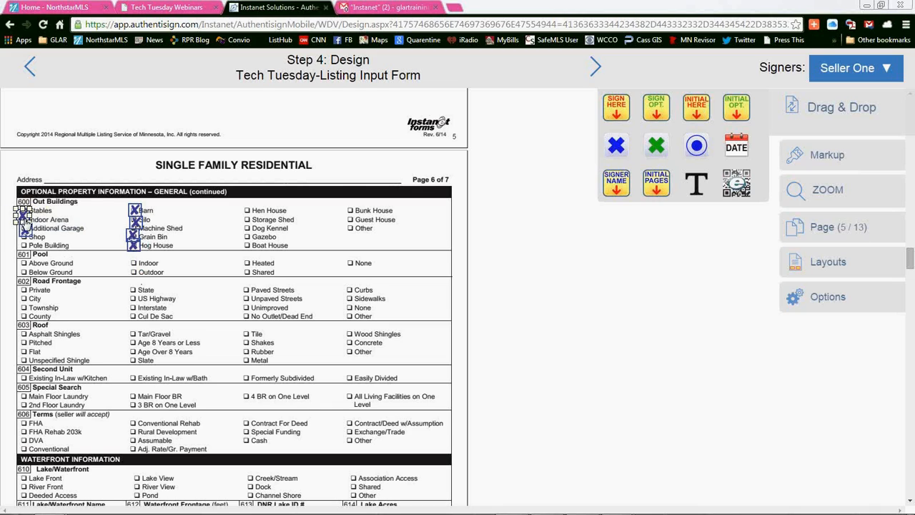
{"action": "left_click", "coordinate": [127, 347]}
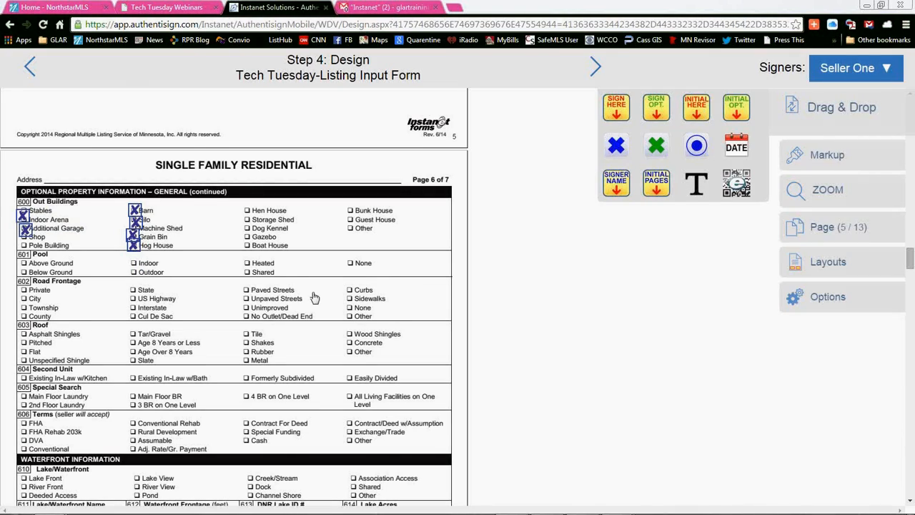
Step: Review the document pages back to the QR code and signature blocks on page 1 and forward to the Listing Contract
{"action": "scroll", "coordinate": [246, 293], "scroll_direction": "up", "scroll_amount": 3}
{"action": "scroll", "coordinate": [246, 293], "scroll_direction": "up", "scroll_amount": 20}
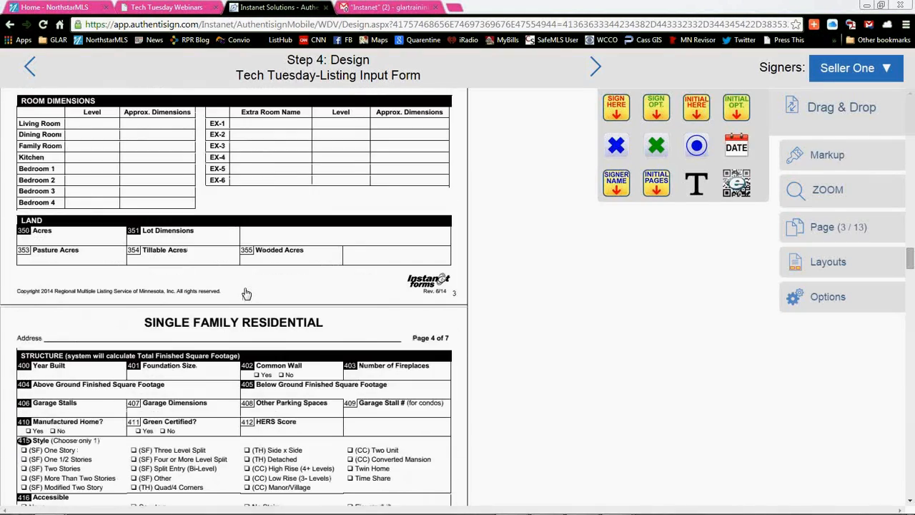
{"action": "scroll", "coordinate": [245, 292], "scroll_direction": "down", "scroll_amount": 1}
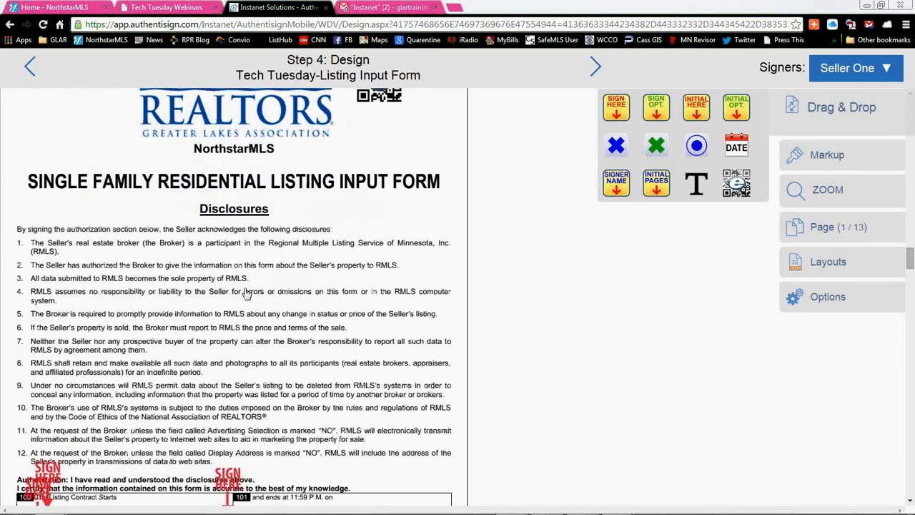
{"action": "scroll", "coordinate": [242, 249], "scroll_direction": "down", "scroll_amount": 2}
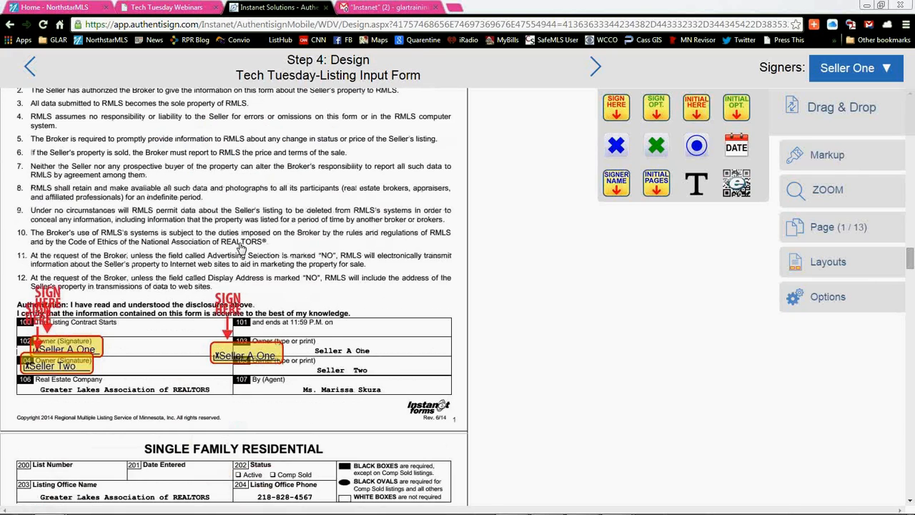
{"action": "scroll", "coordinate": [242, 249], "scroll_direction": "up", "scroll_amount": 2}
{"action": "scroll", "coordinate": [303, 245], "scroll_direction": "up", "scroll_amount": 1}
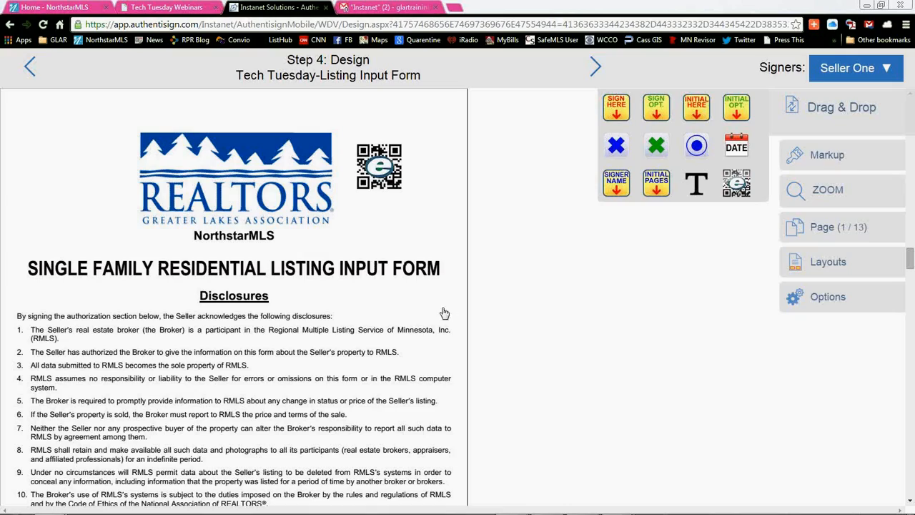
{"action": "scroll", "coordinate": [354, 390], "scroll_direction": "down", "scroll_amount": 5}
{"action": "scroll", "coordinate": [352, 415], "scroll_direction": "down", "scroll_amount": 12}
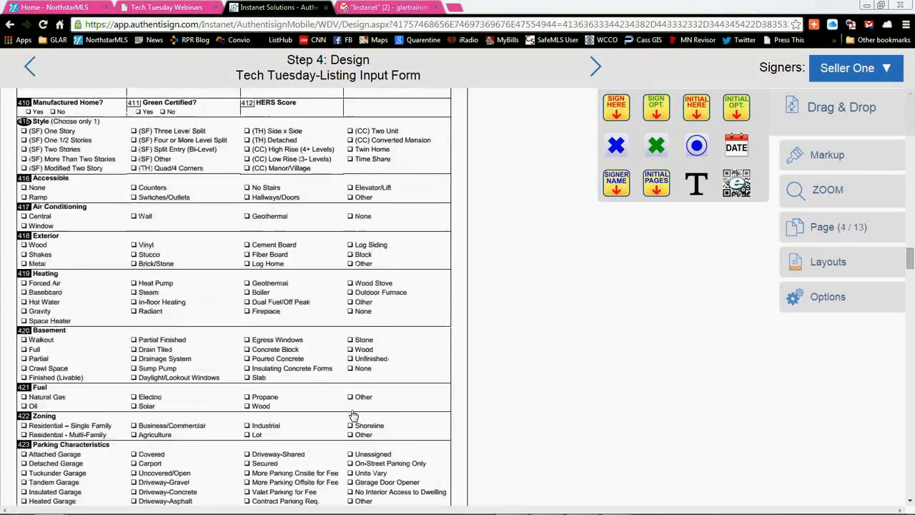
{"action": "scroll", "coordinate": [353, 415], "scroll_direction": "down", "scroll_amount": 10}
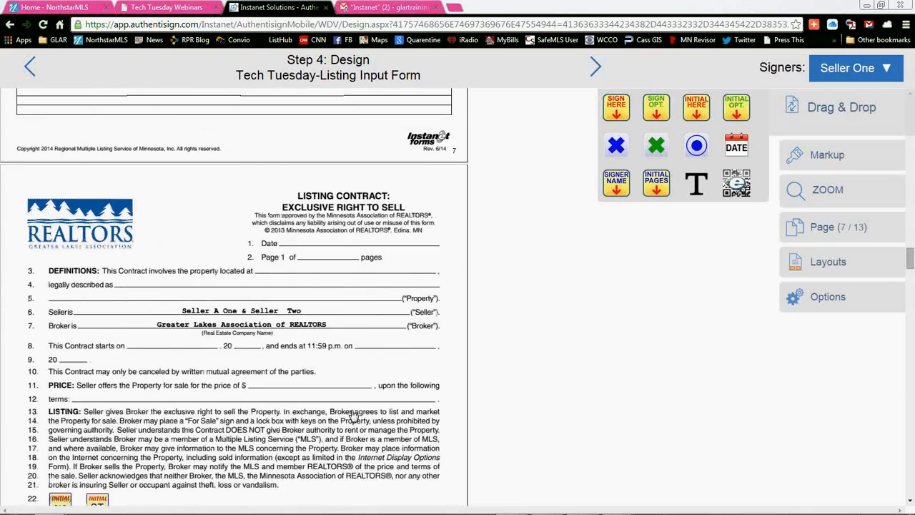
Step: Exit the signing design wizard with the changes saved and return to the TransactionDesk home page
{"action": "scroll", "coordinate": [351, 332], "scroll_direction": "down", "scroll_amount": 1}
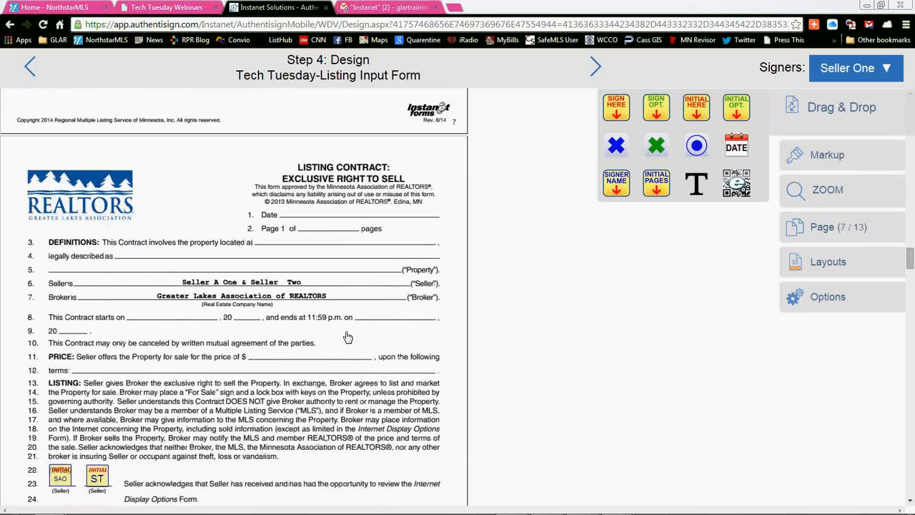
{"action": "scroll", "coordinate": [243, 225], "scroll_direction": "up", "scroll_amount": 3}
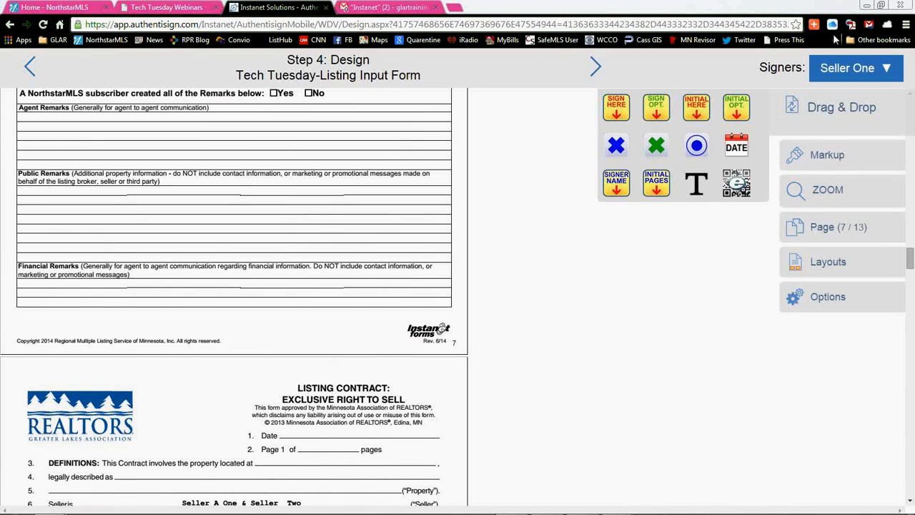
{"action": "left_click", "coordinate": [836, 299]}
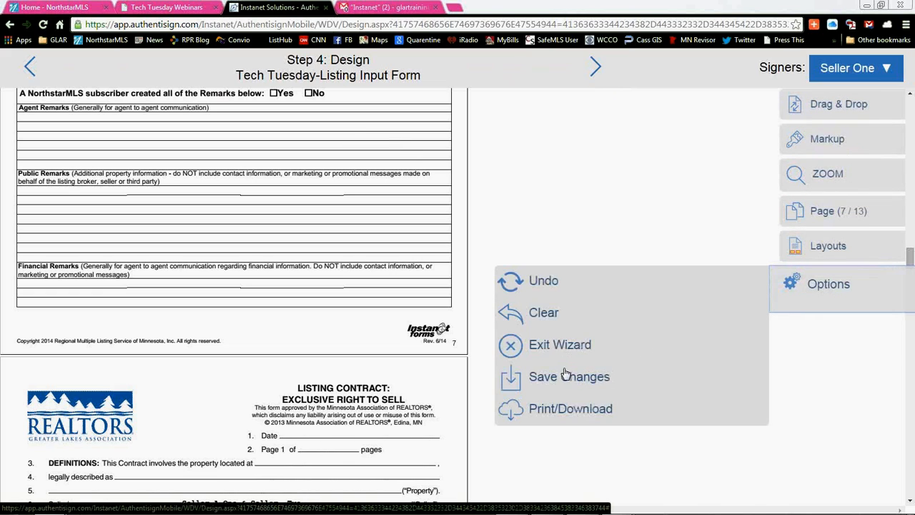
{"action": "left_click", "coordinate": [560, 348]}
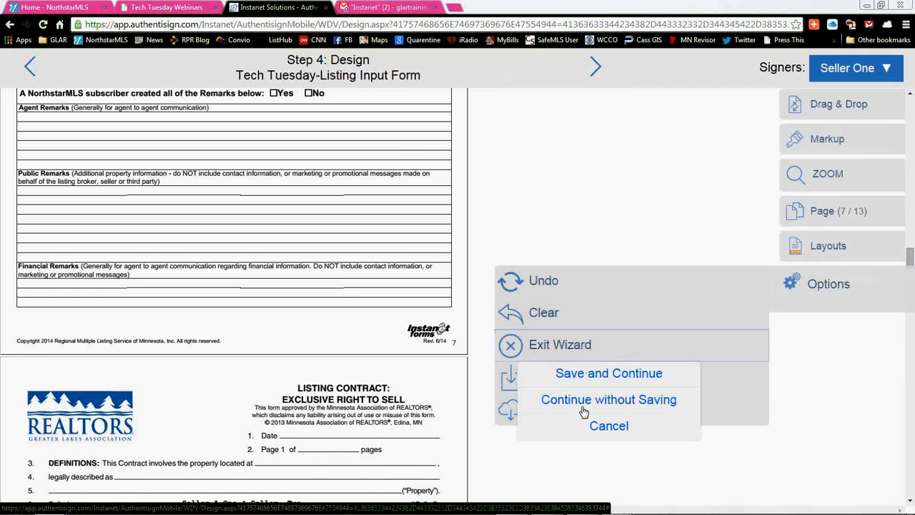
{"action": "left_click", "coordinate": [598, 382]}
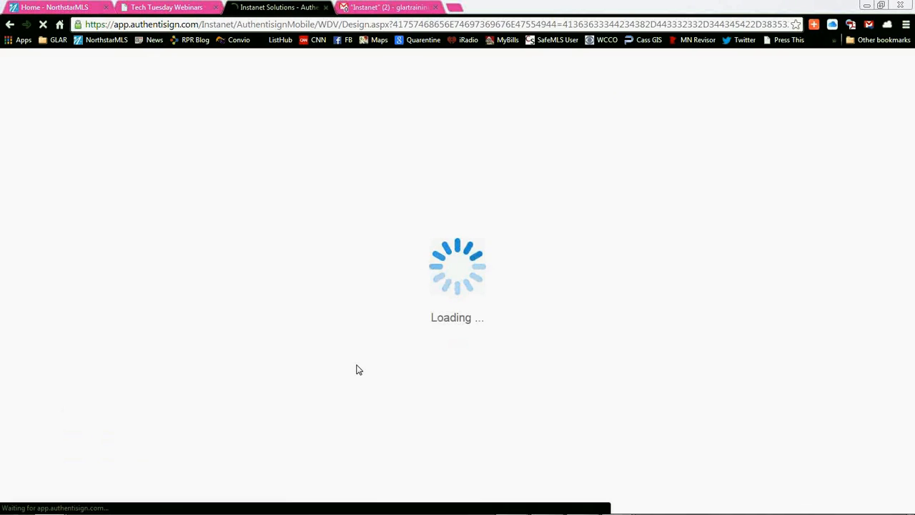
{"action": "left_click", "coordinate": [878, 68]}
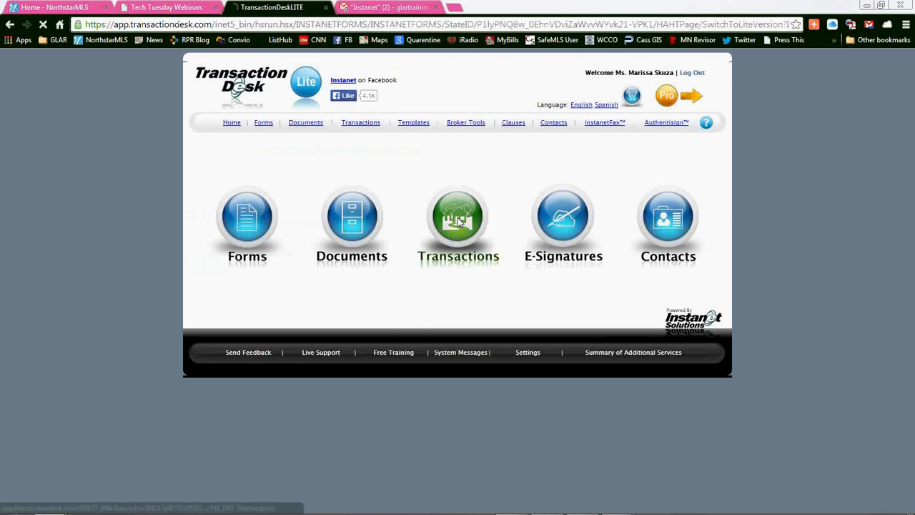
Step: Open the document list of the Listing Packet #1 transaction
{"action": "left_click", "coordinate": [458, 219]}
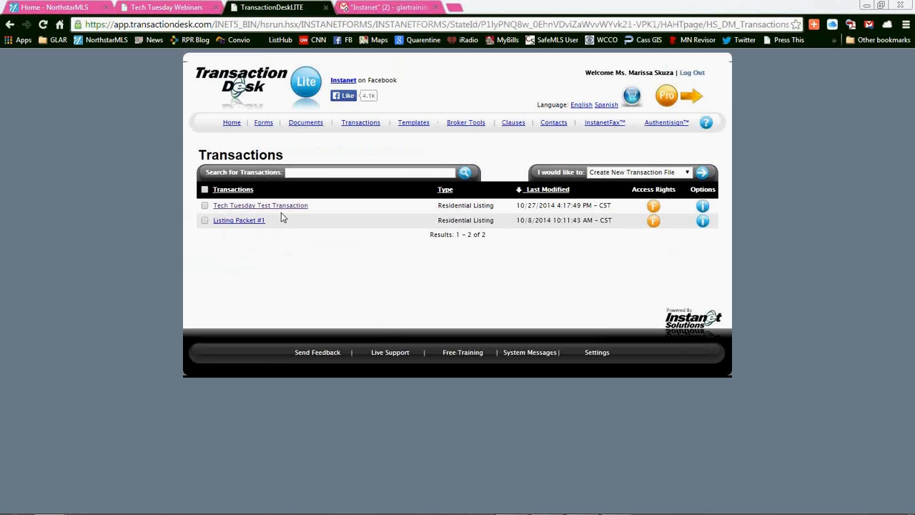
{"action": "left_click", "coordinate": [245, 222]}
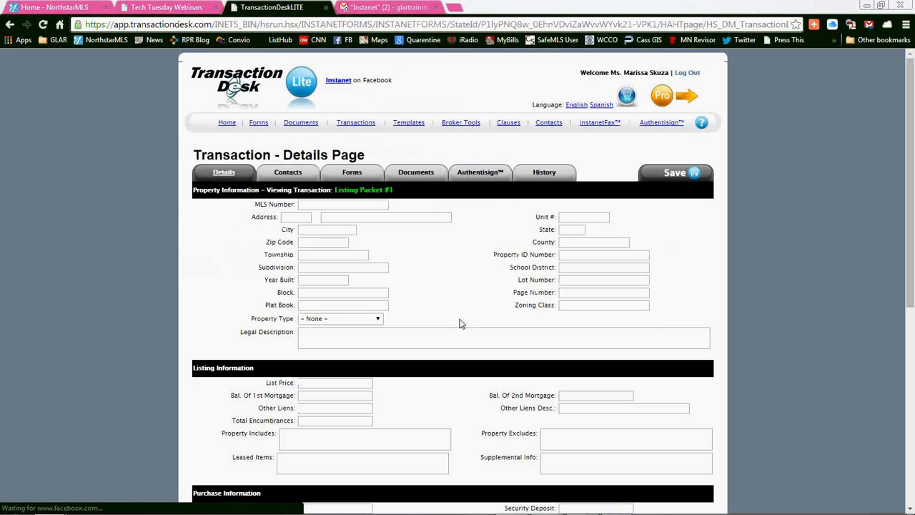
{"action": "left_click", "coordinate": [429, 177]}
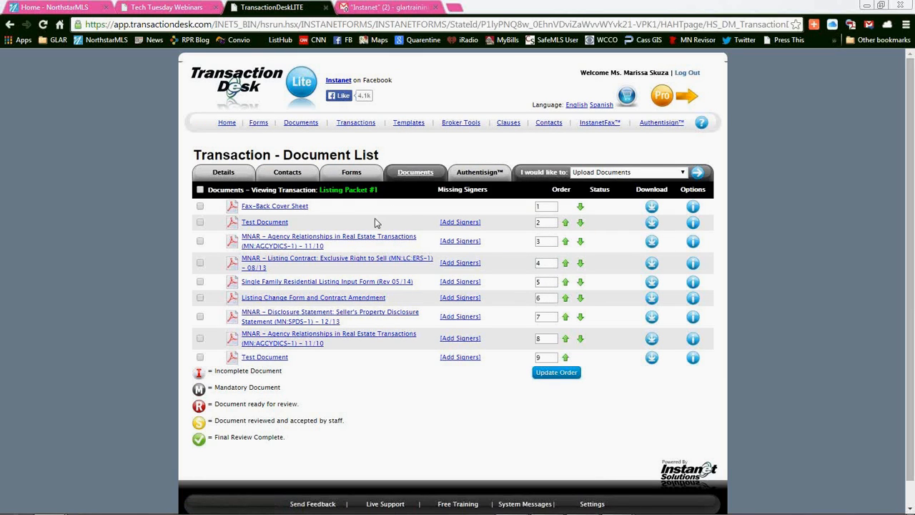
Step: Select the third document, MNAR - Agency Relationships in Real Estate Transactions, and review the actions available for selected documents
{"action": "left_click", "coordinate": [200, 241]}
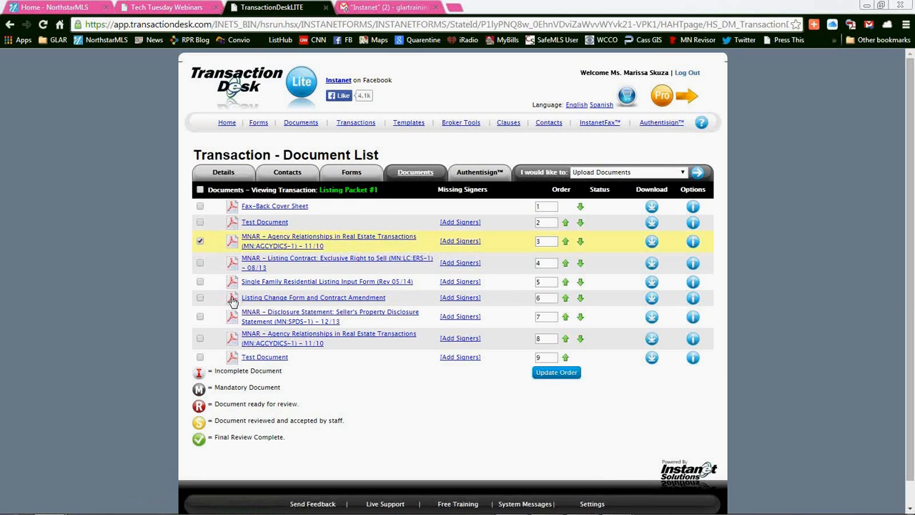
{"action": "left_click", "coordinate": [616, 173]}
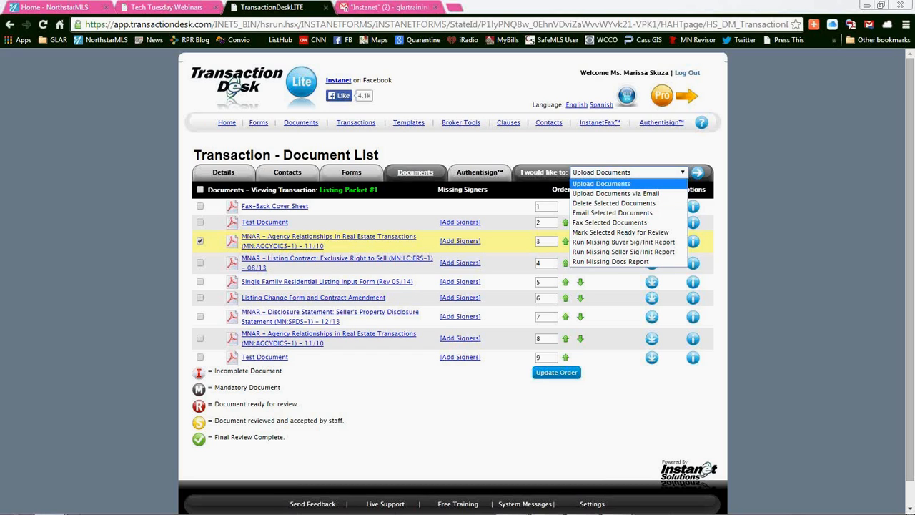
{"action": "left_click", "coordinate": [440, 347]}
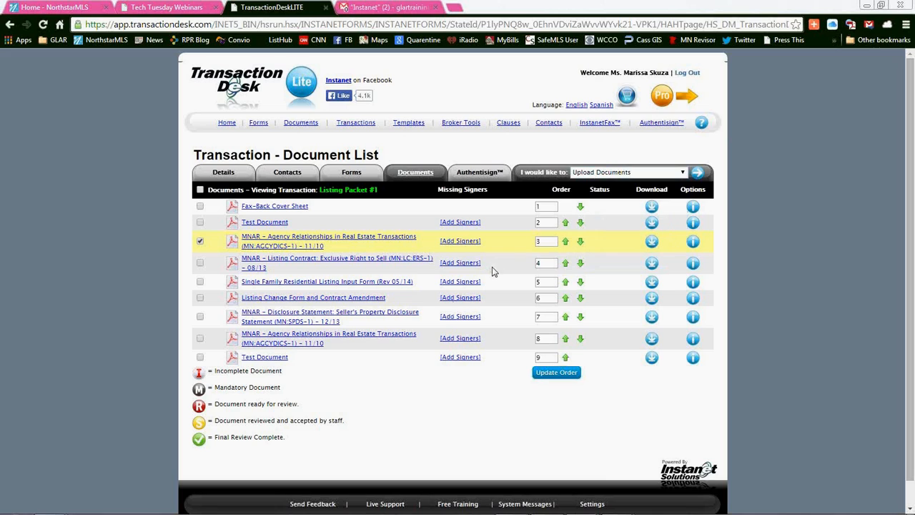